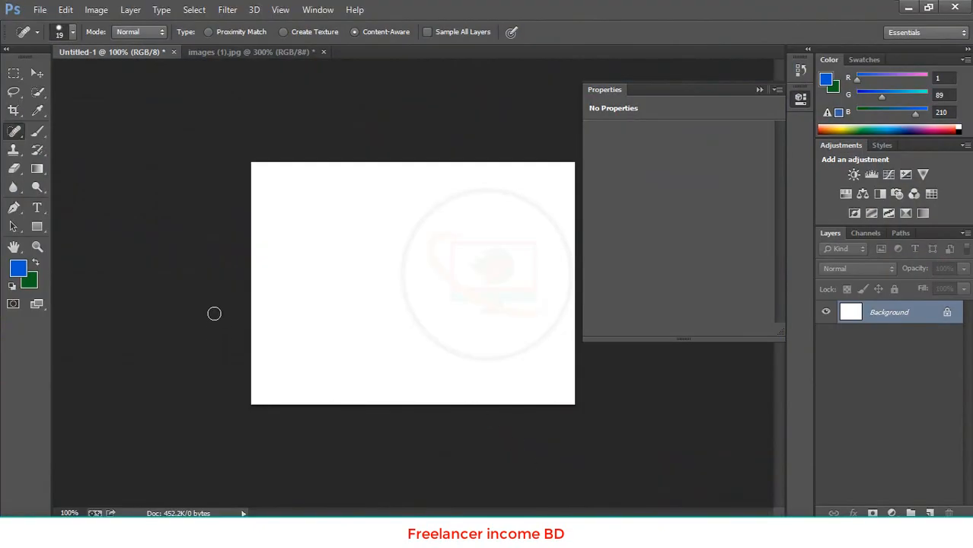
Open the logo file images.jpg from the desktop folder as a separate document
{"action": "left_click", "coordinate": [37, 74]}
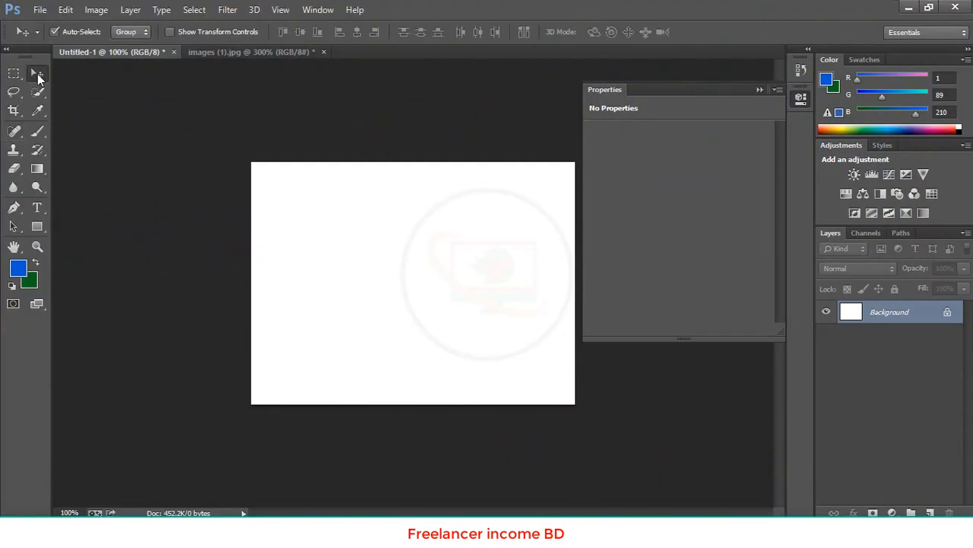
{"action": "left_click", "coordinate": [211, 54]}
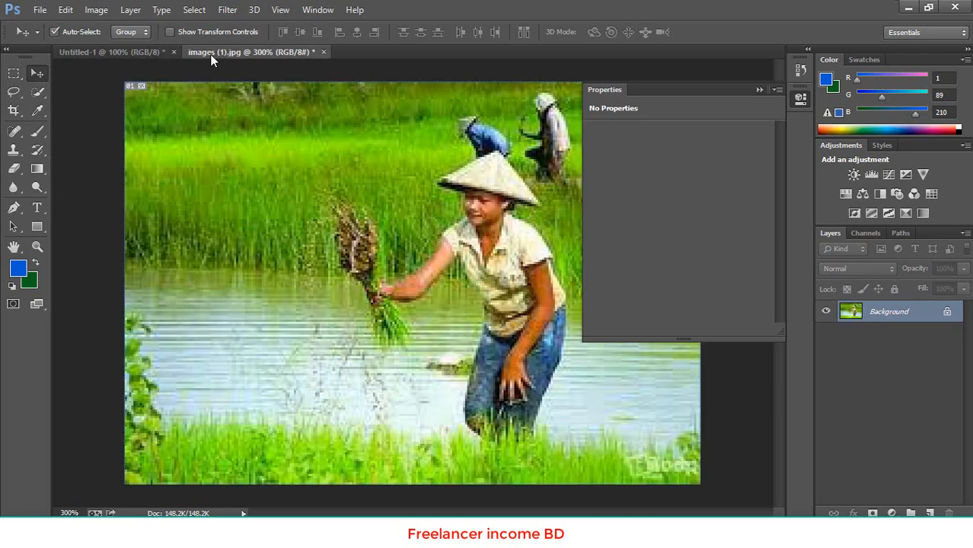
{"action": "left_click", "coordinate": [40, 10]}
{"action": "left_click", "coordinate": [54, 38]}
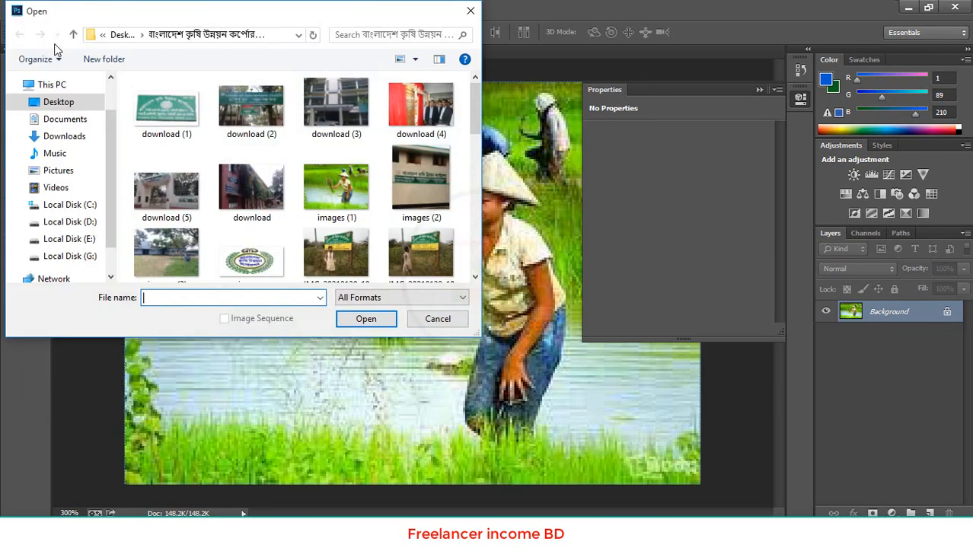
{"action": "scroll", "coordinate": [320, 190], "scroll_direction": "down", "scroll_amount": 5}
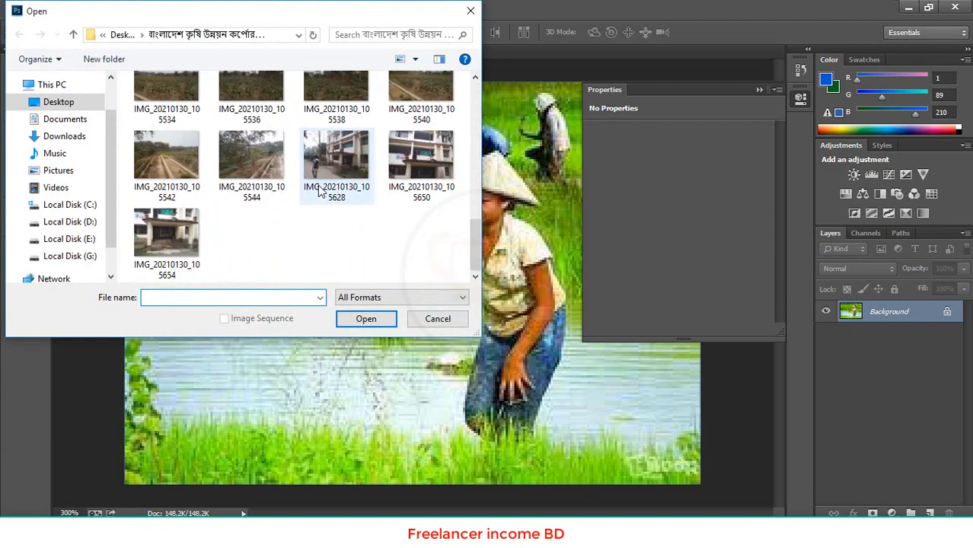
{"action": "scroll", "coordinate": [319, 191], "scroll_direction": "up", "scroll_amount": 6}
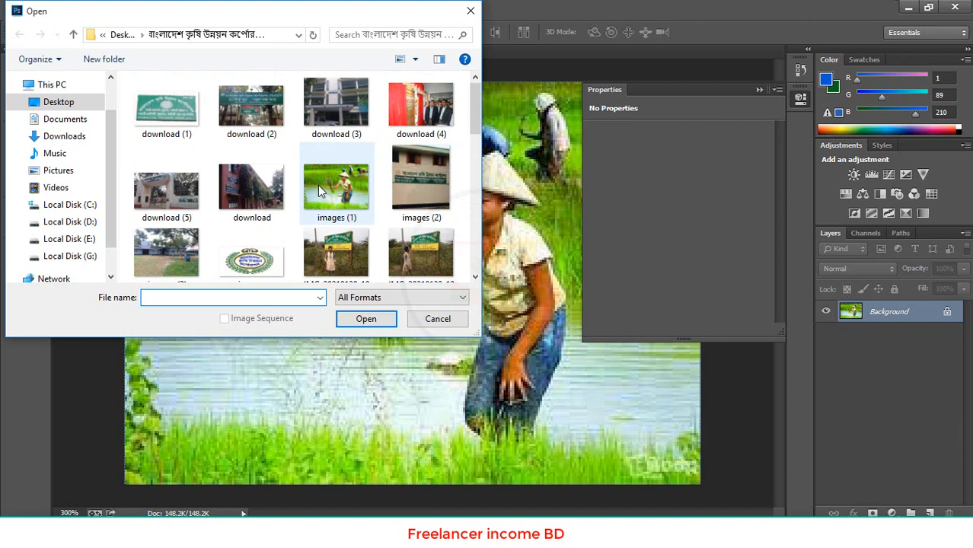
{"action": "left_click", "coordinate": [236, 263]}
{"action": "left_click", "coordinate": [364, 319]}
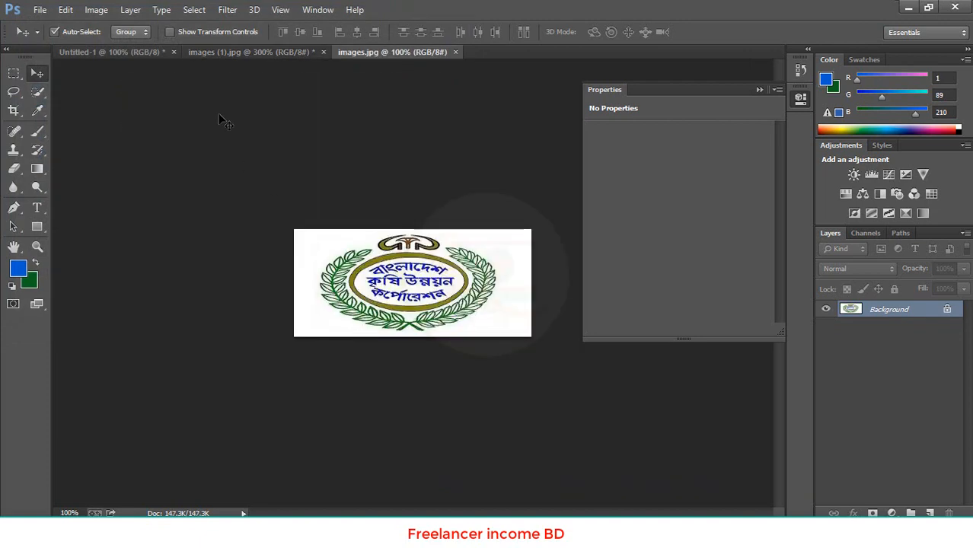
Return to the images (1).jpg photo, collapse the Properties panel and activate the Spot Healing Brush
{"action": "left_click", "coordinate": [237, 55]}
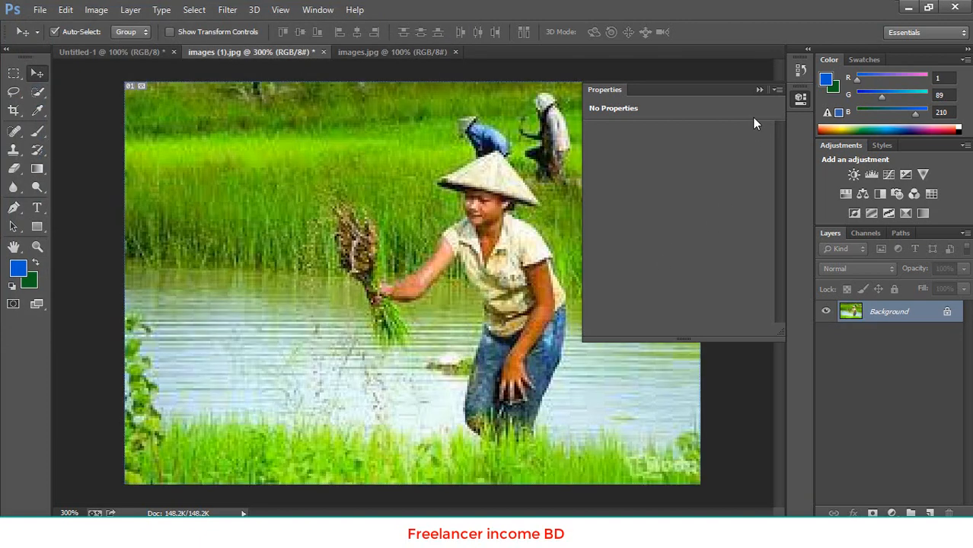
{"action": "left_click", "coordinate": [759, 89]}
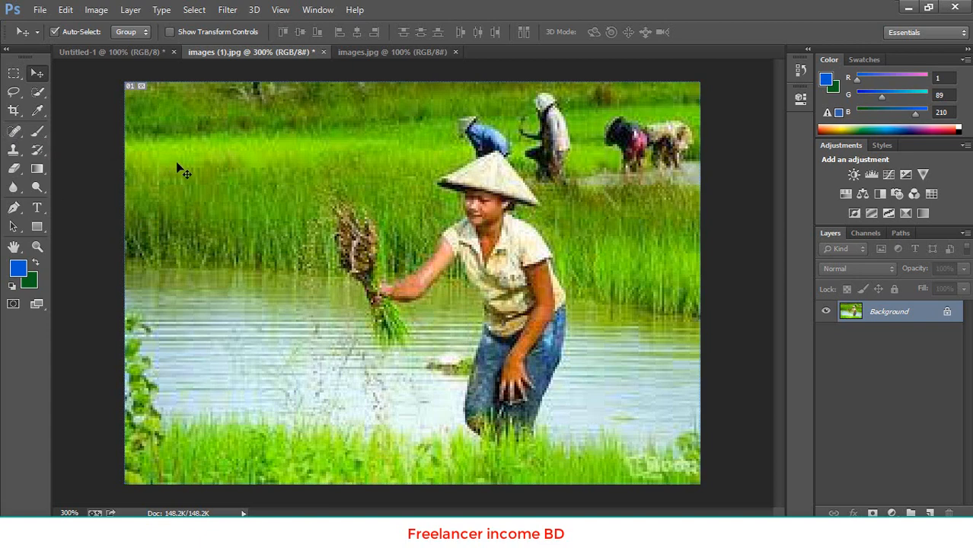
{"action": "key", "text": "j"}
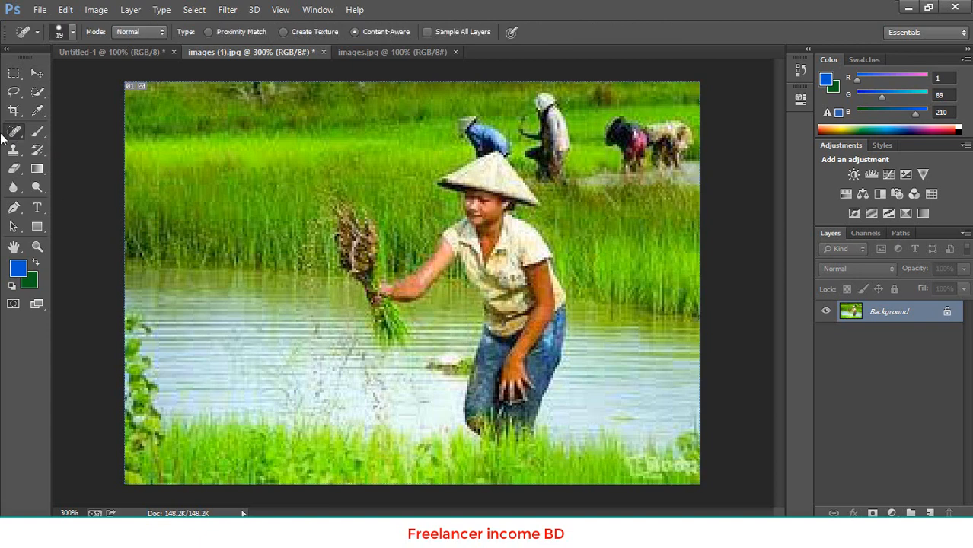
{"action": "left_click", "coordinate": [37, 74]}
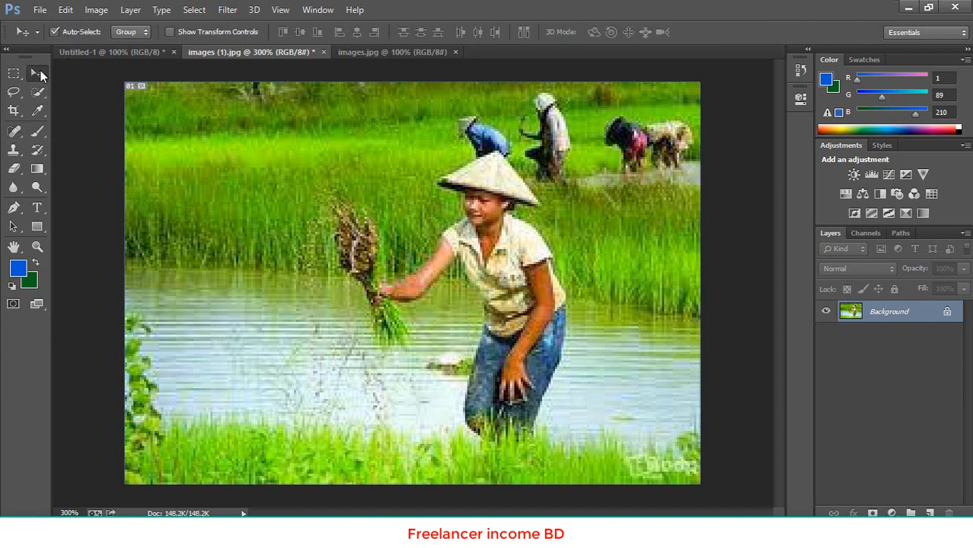
{"action": "left_click", "coordinate": [15, 133]}
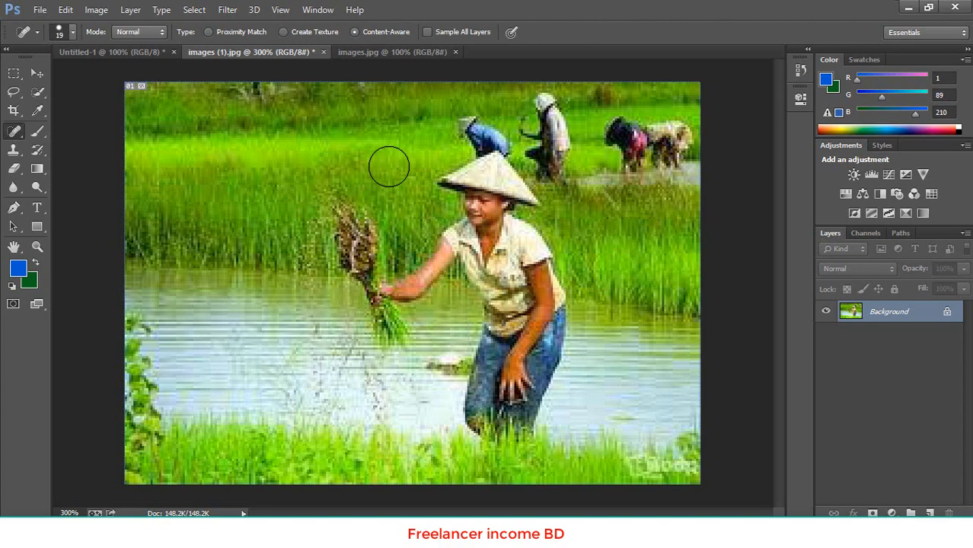
Try to sample the grass beside the blue-shirted background worker as the healing source
{"action": "key", "text": "ctrl+plus"}
{"action": "scroll", "coordinate": [441, 160], "scroll_direction": "up", "scroll_amount": 3}
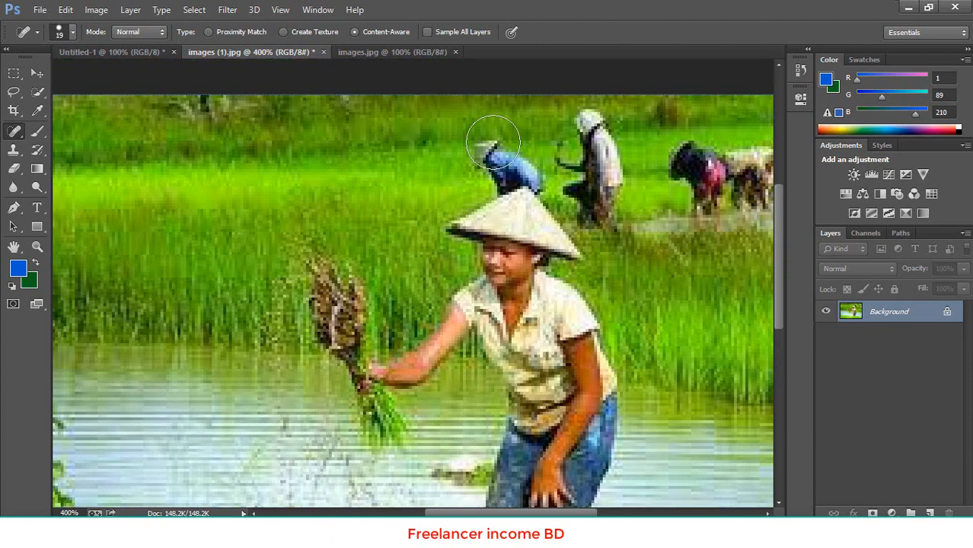
{"action": "scroll", "coordinate": [479, 222], "scroll_direction": "down", "scroll_amount": 2}
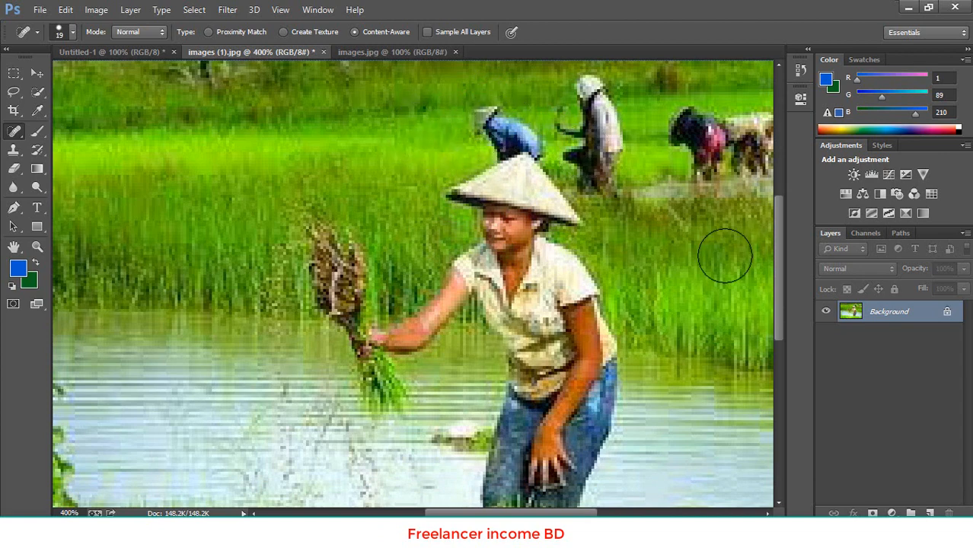
{"action": "left_click", "coordinate": [451, 142], "text": "alt"}
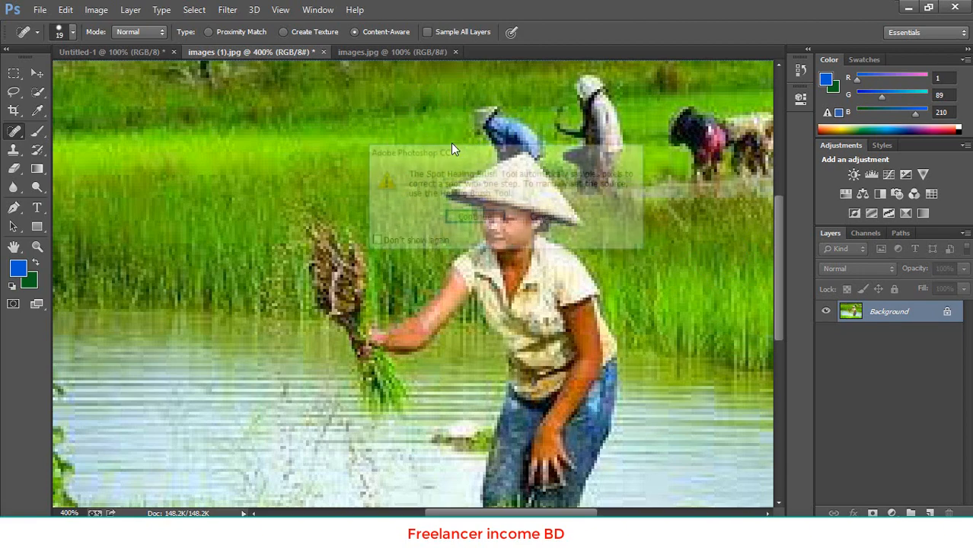
{"action": "left_click", "coordinate": [476, 225]}
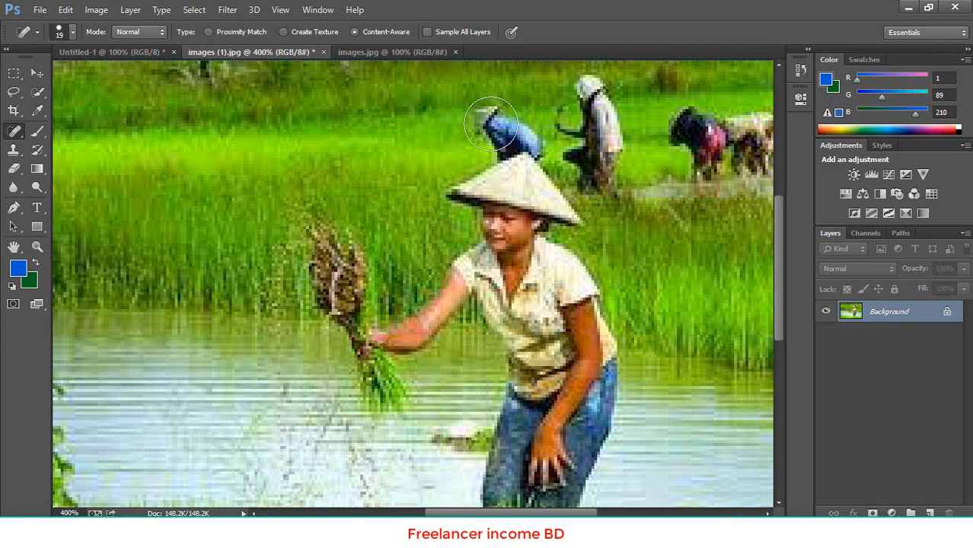
Spot-heal the head and upper body of the blue-shirted worker behind the woman's hat with a 19 px Content-Aware brush
{"action": "key", "text": "ctrl+plus"}
{"action": "key", "text": "ctrl+plus"}
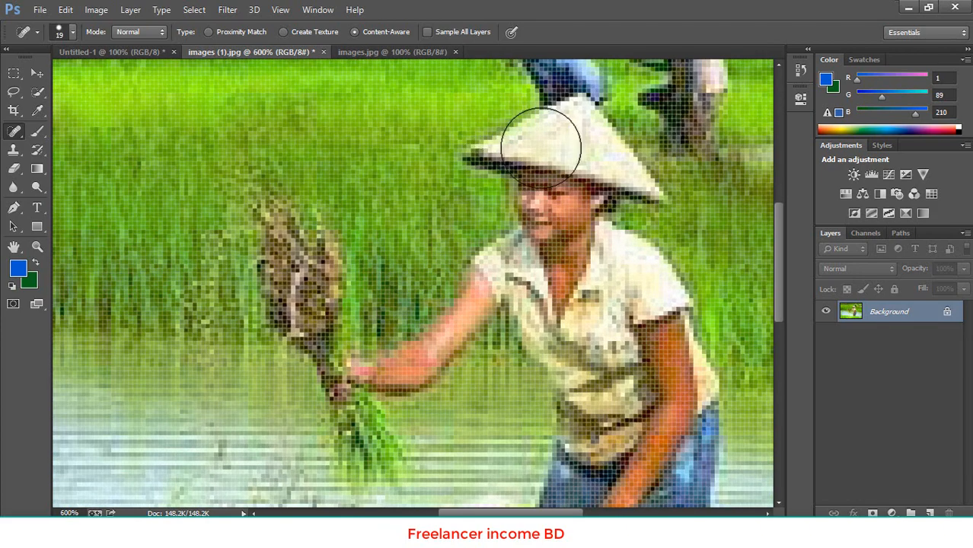
{"action": "left_click_drag", "start_coordinate": [548, 142], "coordinate": [453, 325]}
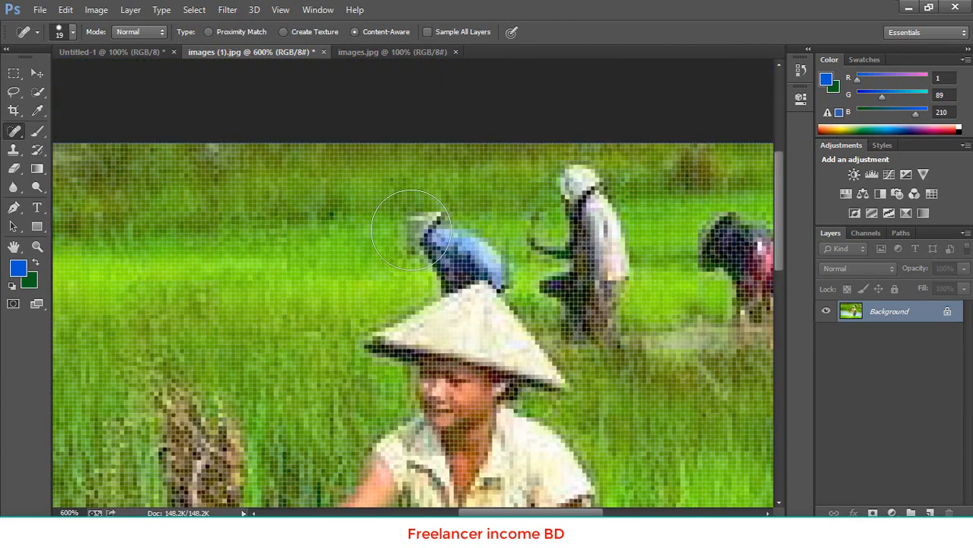
{"action": "key", "text": "ctrl+minus"}
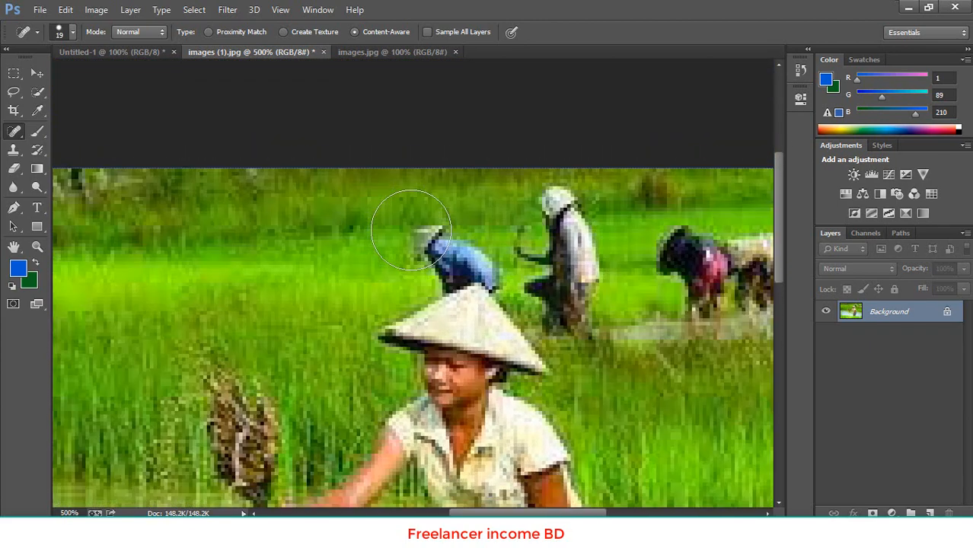
{"action": "left_click", "coordinate": [419, 232]}
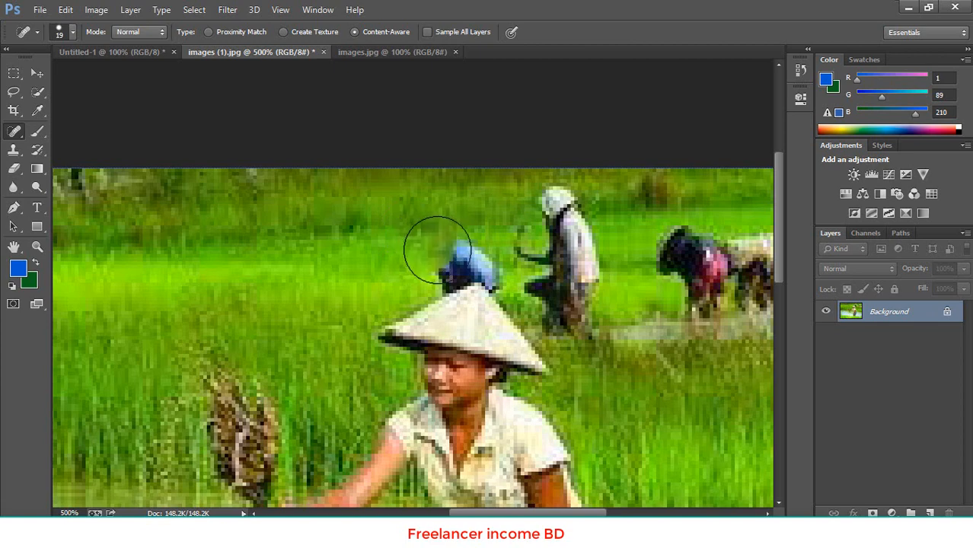
{"action": "left_click", "coordinate": [437, 248]}
{"action": "left_click", "coordinate": [449, 251]}
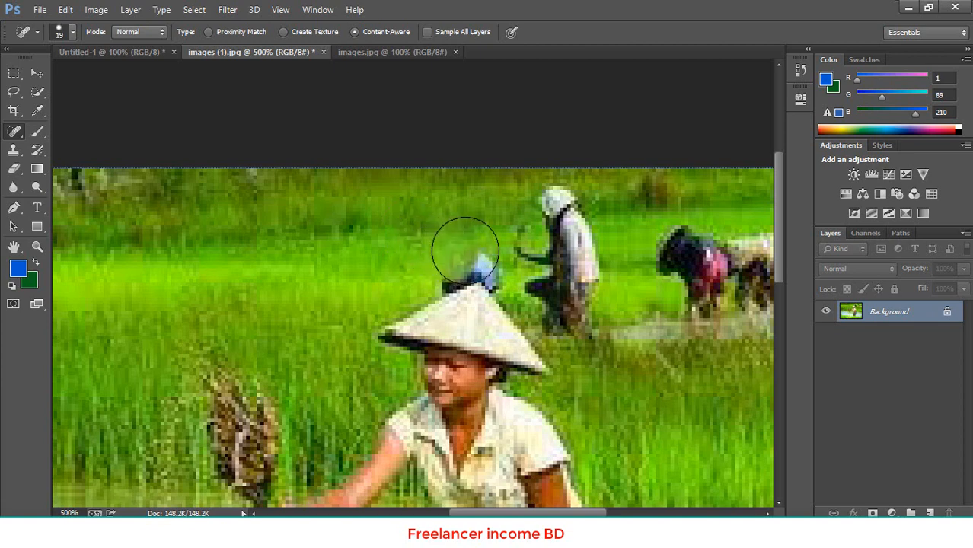
{"action": "left_click", "coordinate": [446, 255]}
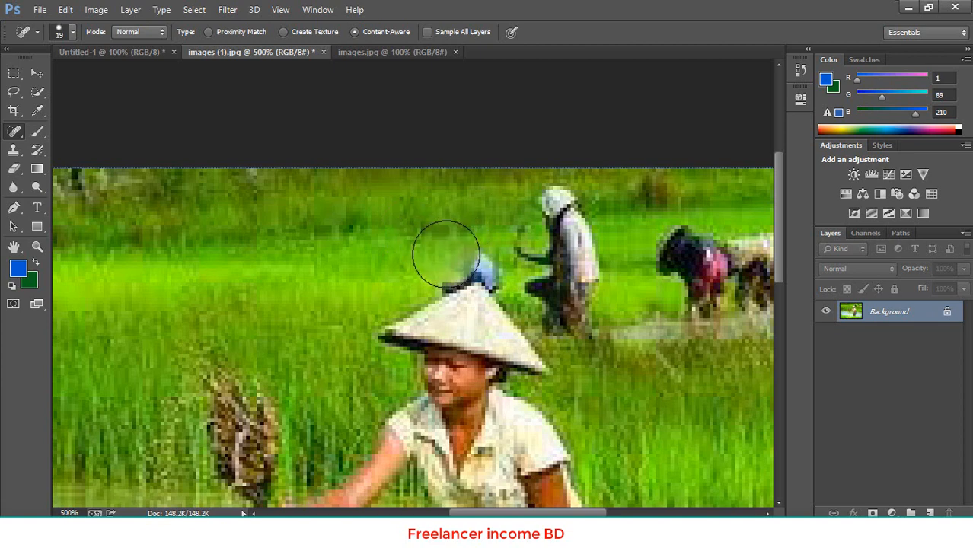
{"action": "left_click", "coordinate": [437, 254]}
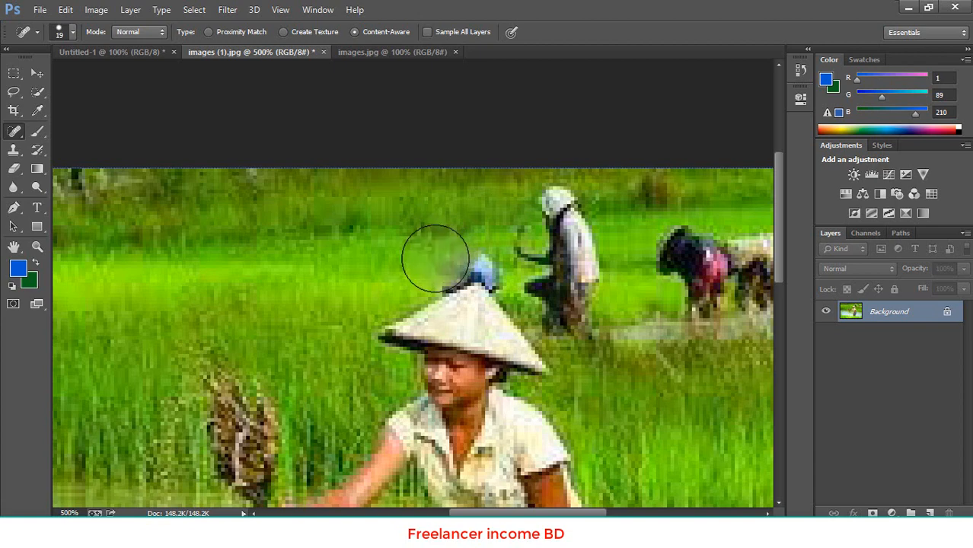
{"action": "left_click", "coordinate": [435, 259]}
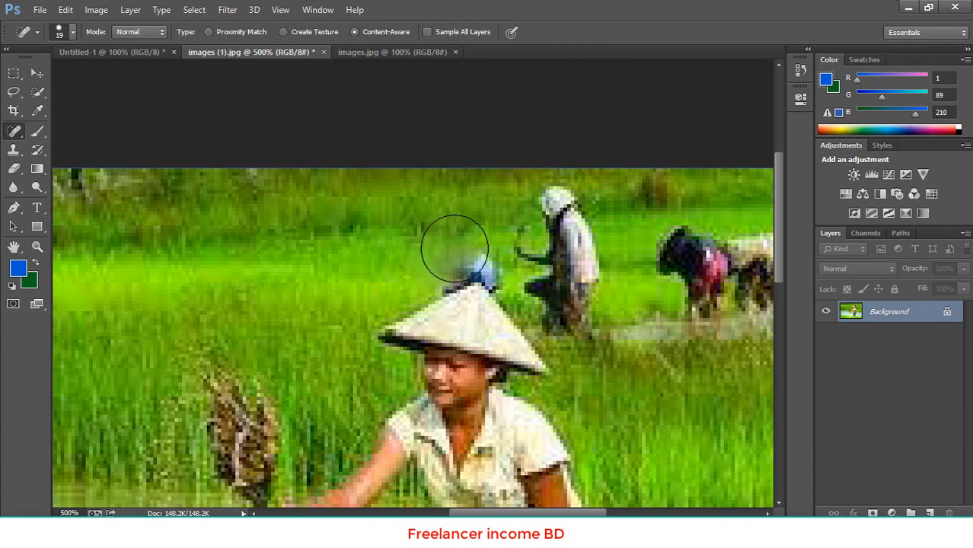
{"action": "left_click", "coordinate": [440, 250]}
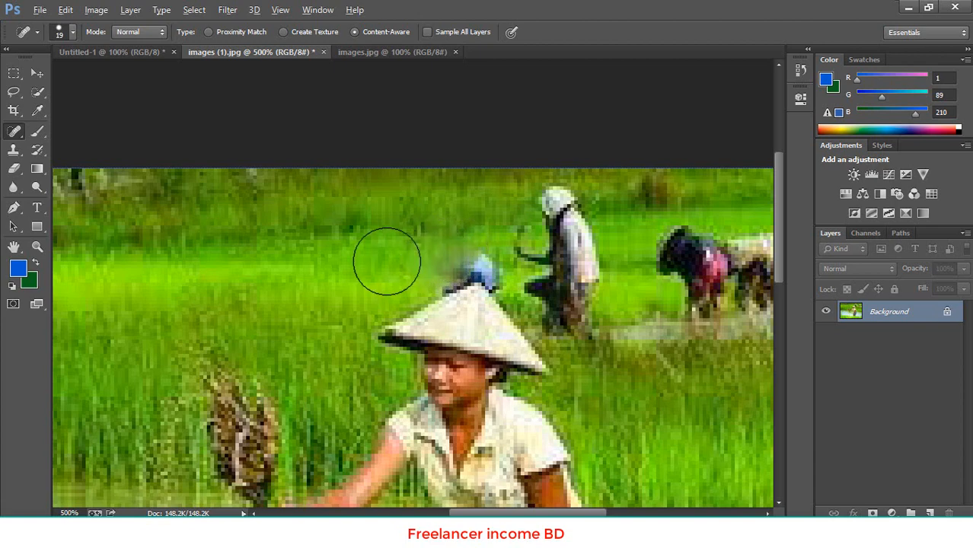
Try sampling nearby grass as the healing source, and heal the top of the worker's remaining blue shirt with an 8 px brush
{"action": "left_click", "coordinate": [387, 261], "text": "alt"}
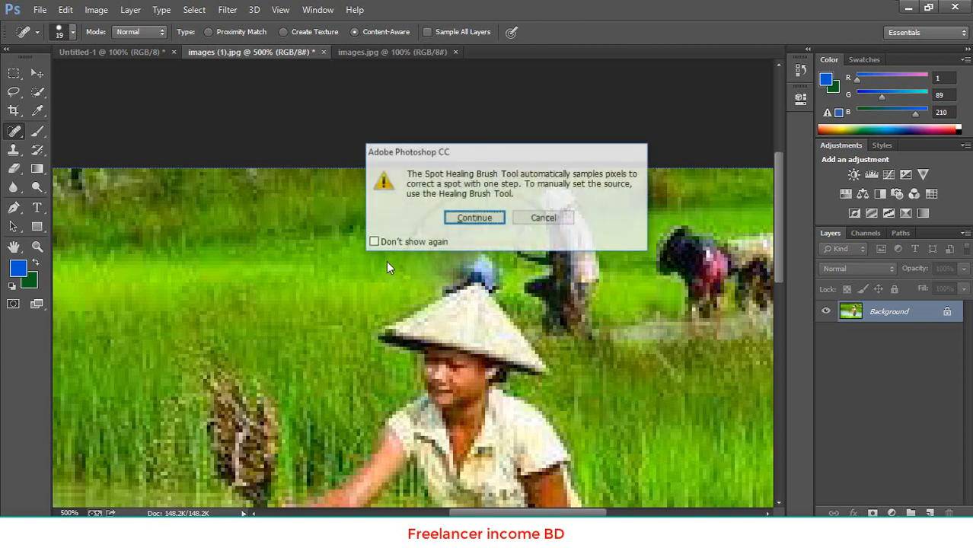
{"action": "left_click", "coordinate": [473, 219]}
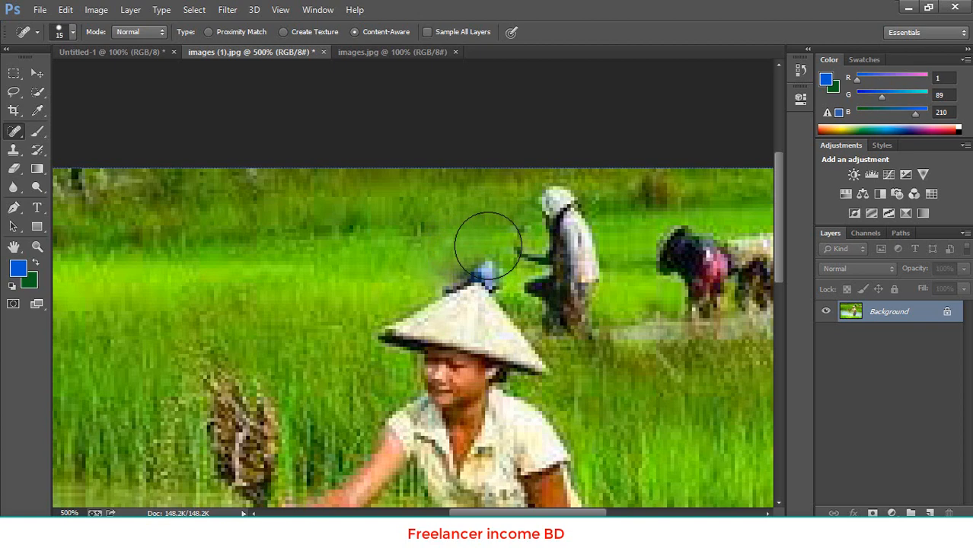
{"action": "left_click", "coordinate": [483, 261]}
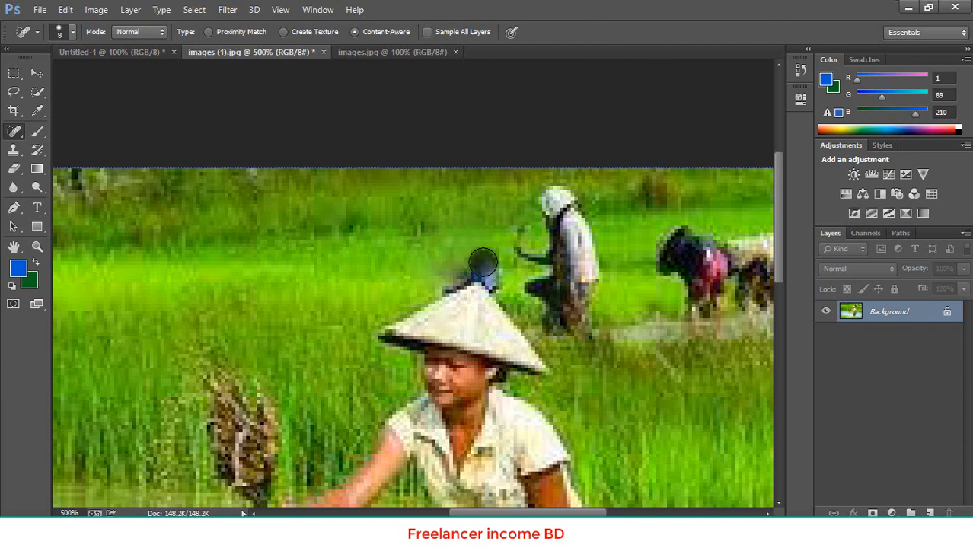
{"action": "left_click", "coordinate": [483, 240], "text": "alt"}
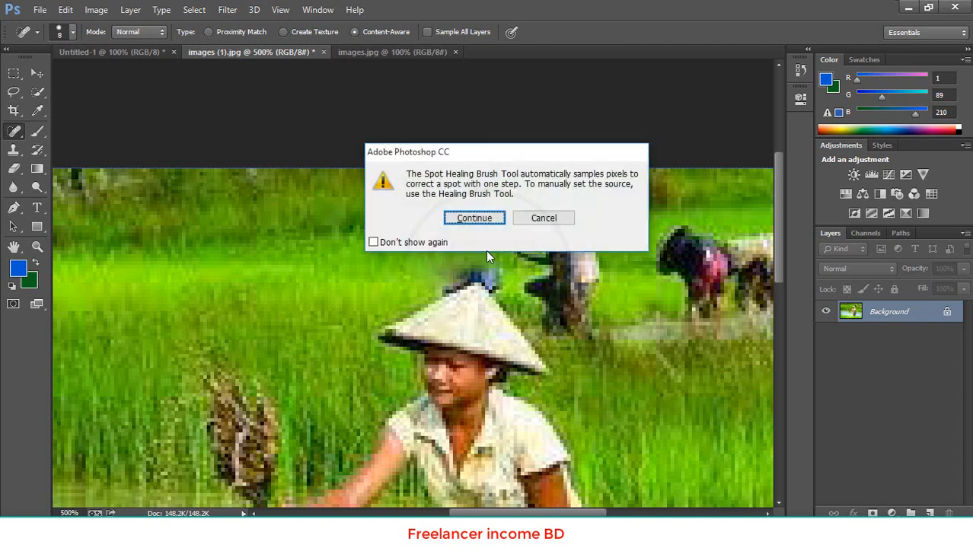
{"action": "left_click", "coordinate": [385, 242]}
{"action": "left_click", "coordinate": [472, 219]}
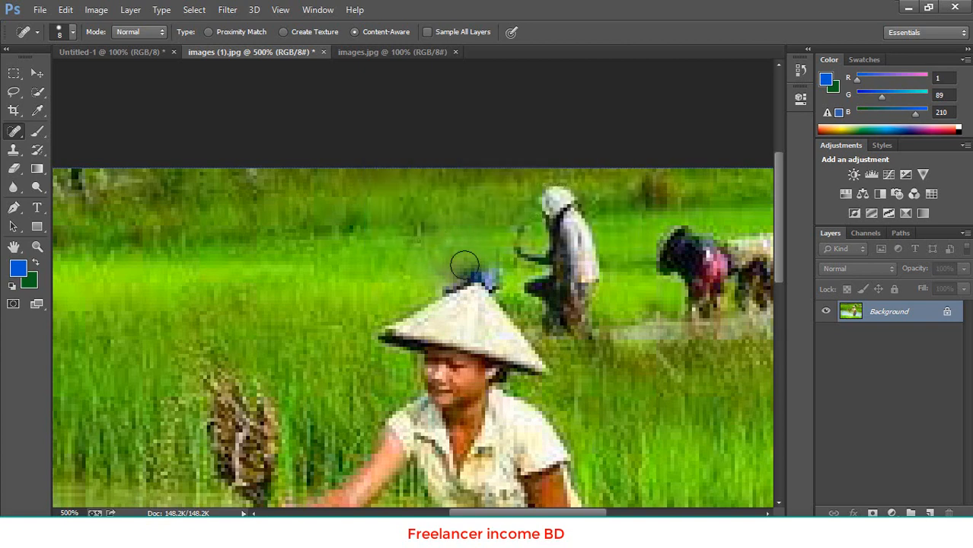
Spot-heal the worker's leftover blue shirt above and to the right of the woman's hat tip with the 8 px brush
{"action": "left_click", "coordinate": [490, 266]}
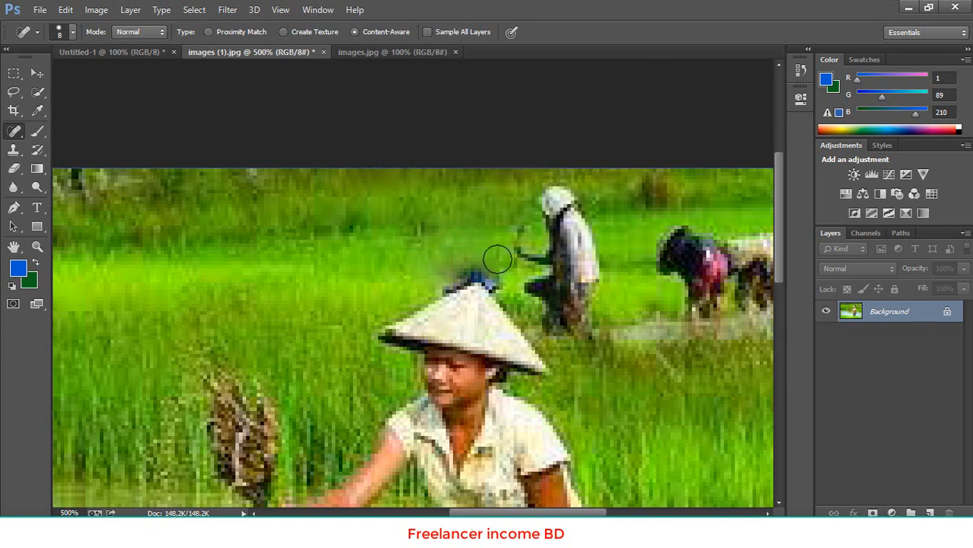
{"action": "left_click", "coordinate": [490, 269]}
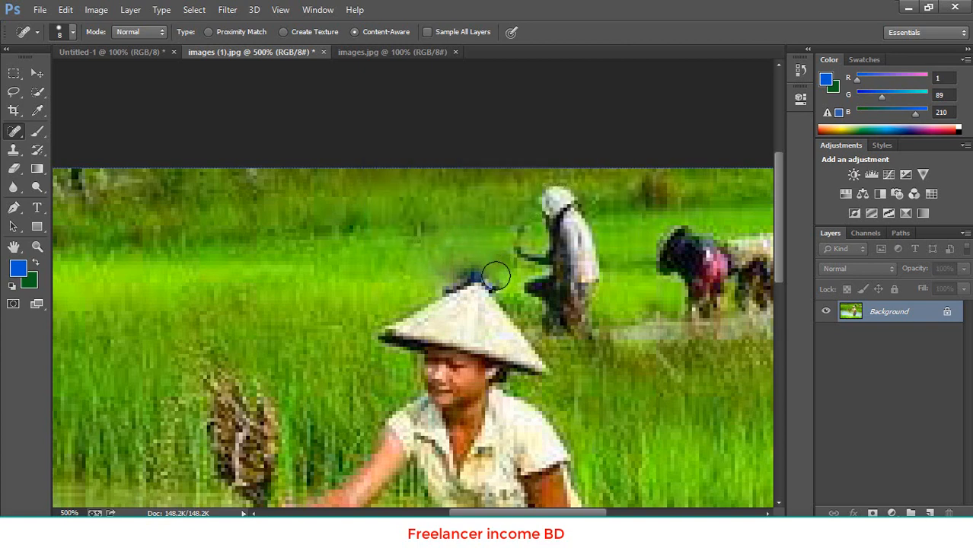
{"action": "left_click", "coordinate": [497, 276]}
{"action": "left_click", "coordinate": [501, 279]}
{"action": "left_click", "coordinate": [505, 283]}
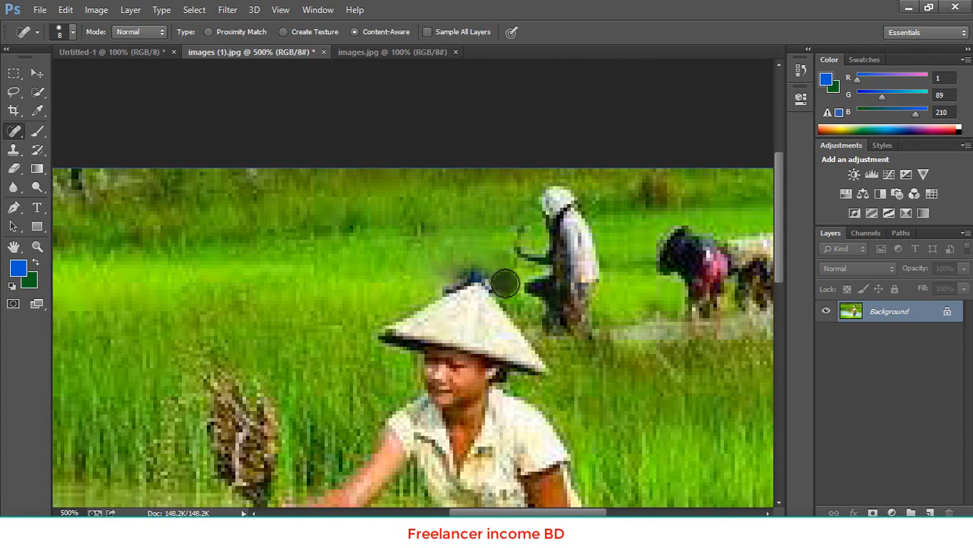
{"action": "left_click", "coordinate": [491, 270]}
{"action": "left_click", "coordinate": [480, 266]}
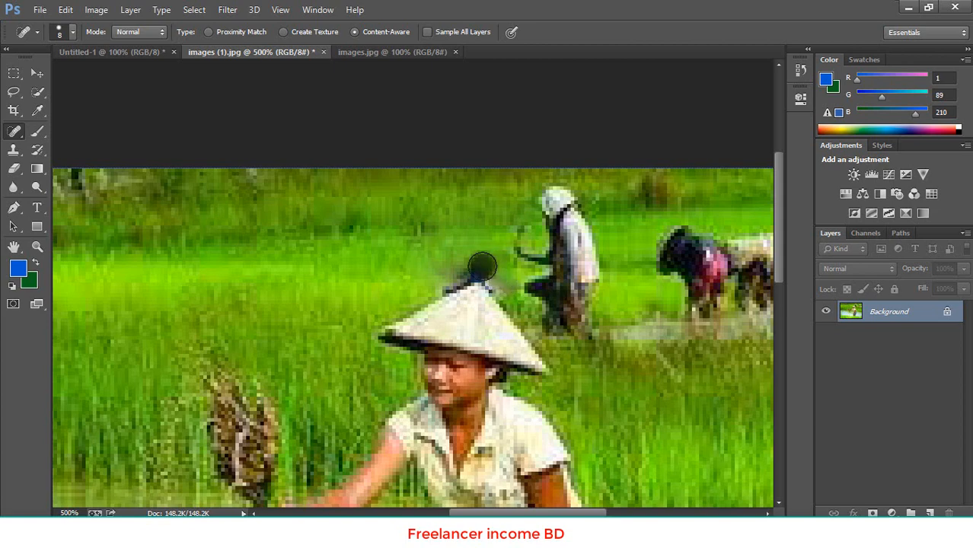
{"action": "left_click", "coordinate": [452, 260]}
{"action": "left_click", "coordinate": [475, 238]}
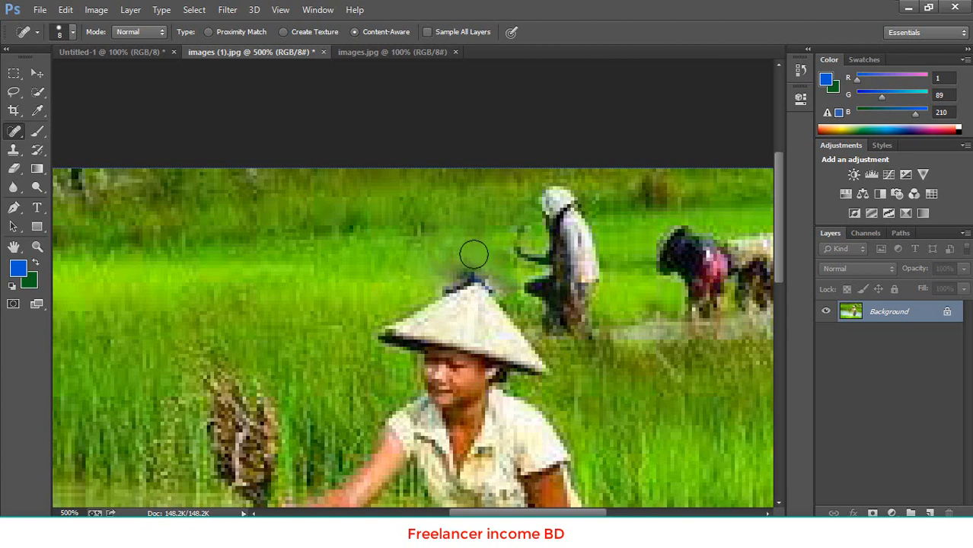
Heal the remaining dark and blue remnants at the peak and left slope of the woman's hat
{"action": "left_click", "coordinate": [467, 260]}
{"action": "left_click", "coordinate": [467, 268]}
{"action": "left_click", "coordinate": [459, 272]}
{"action": "left_click", "coordinate": [458, 271]}
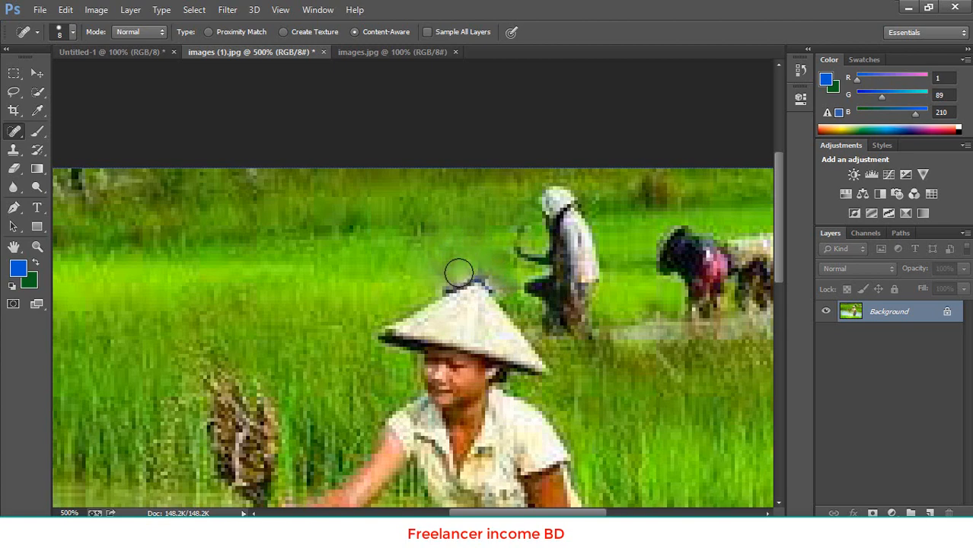
{"action": "left_click", "coordinate": [448, 274]}
{"action": "left_click", "coordinate": [440, 285]}
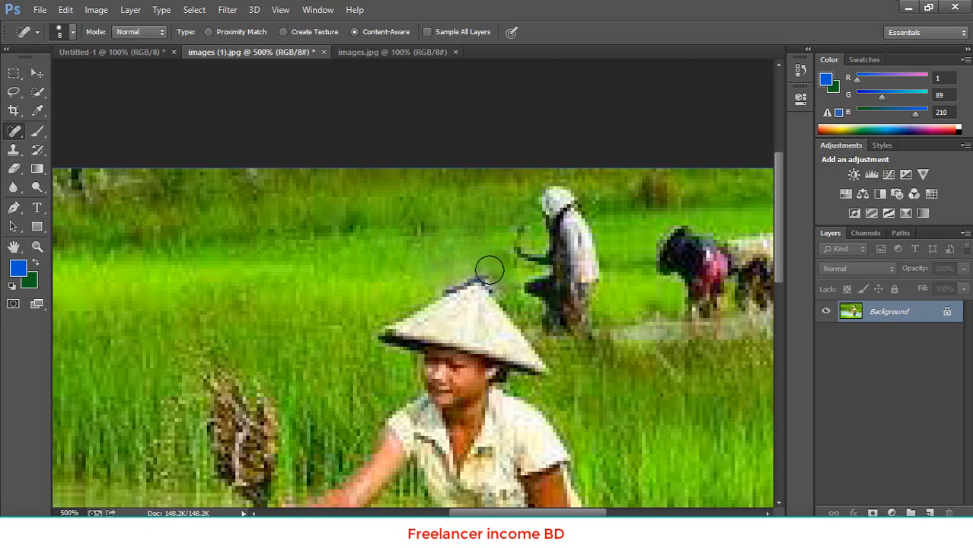
{"action": "left_click", "coordinate": [481, 272]}
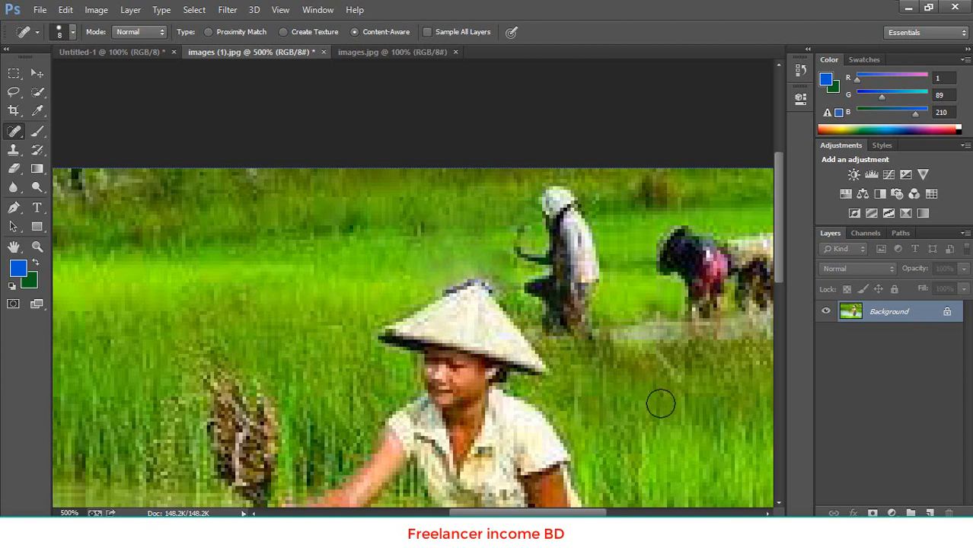
Enlarge the brush to 25 px and spot-heal the head and torso of the standing worker in the white hat
{"action": "left_click_drag", "start_coordinate": [658, 403], "coordinate": [512, 415]}
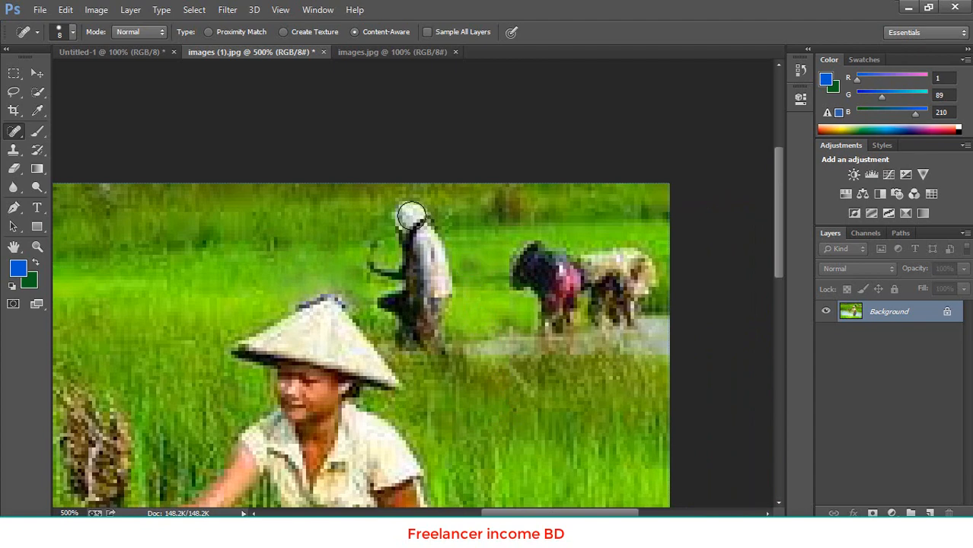
{"action": "key", "text": "]"}
{"action": "key", "text": "]"}
{"action": "key", "text": "]"}
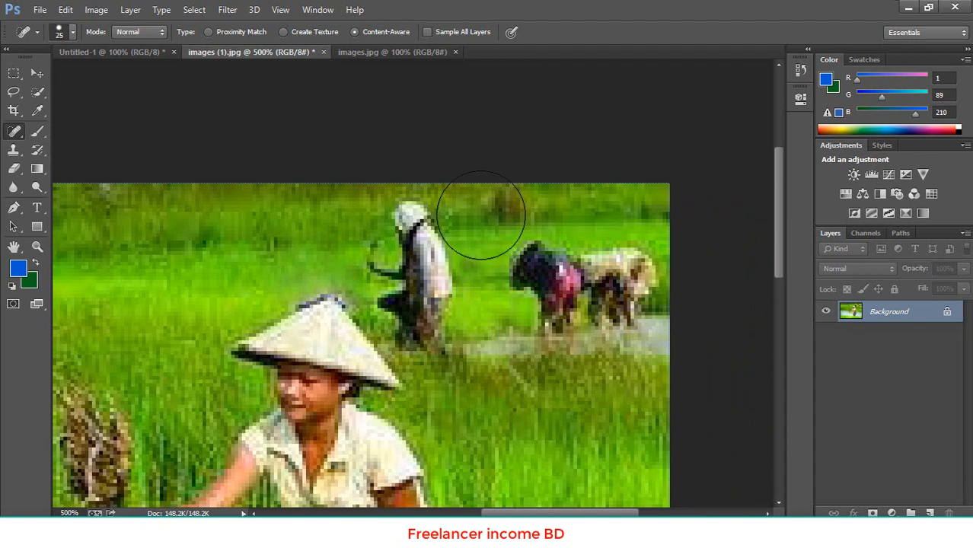
{"action": "left_click", "coordinate": [420, 241]}
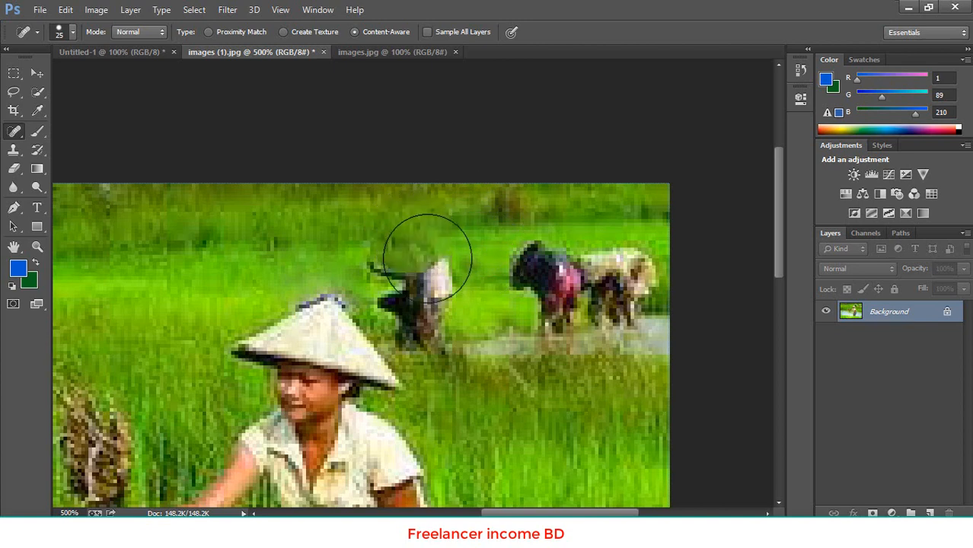
{"action": "left_click", "coordinate": [424, 268]}
{"action": "left_click", "coordinate": [430, 290]}
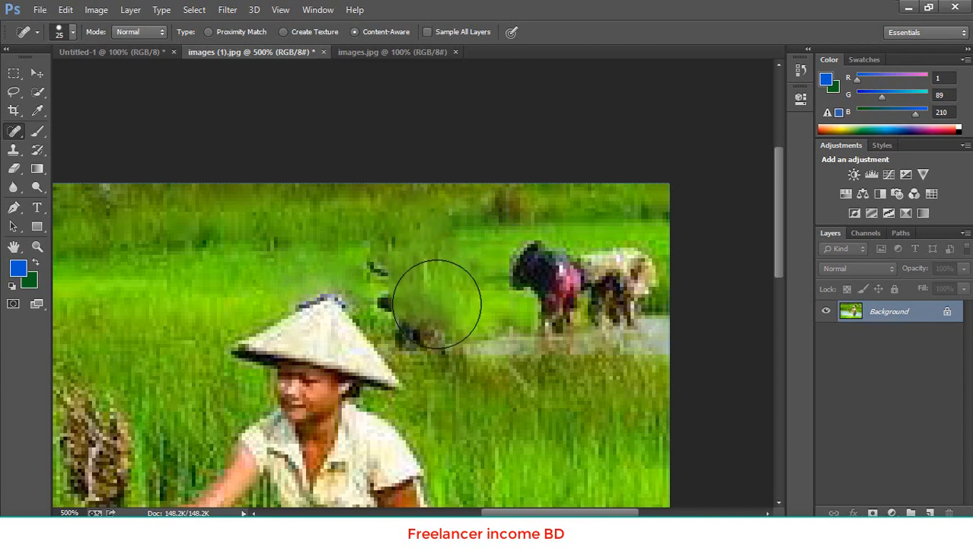
Heal the standing worker's remaining legs and arm fragments and blend the patched grass around them
{"action": "left_click", "coordinate": [434, 316]}
{"action": "left_click", "coordinate": [425, 302]}
{"action": "left_click", "coordinate": [413, 283]}
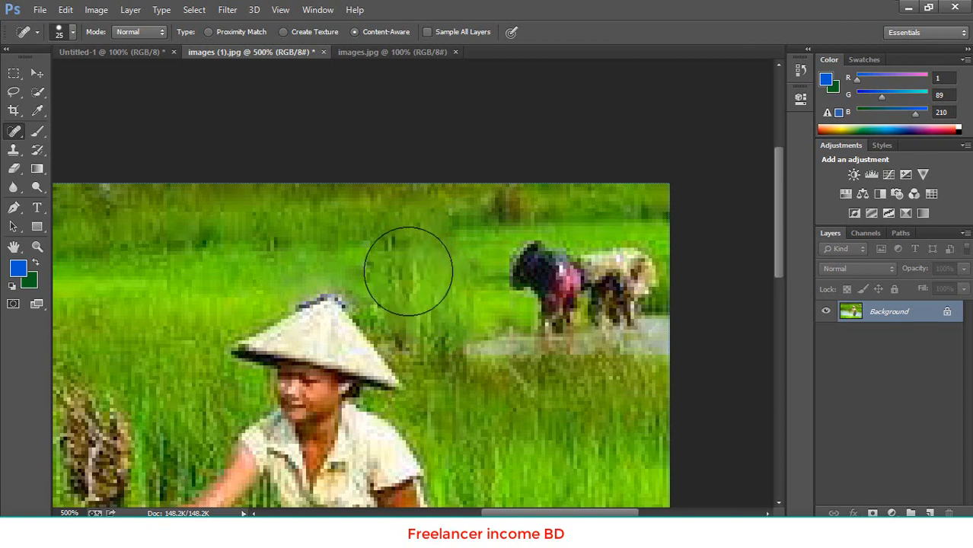
{"action": "left_click", "coordinate": [442, 292]}
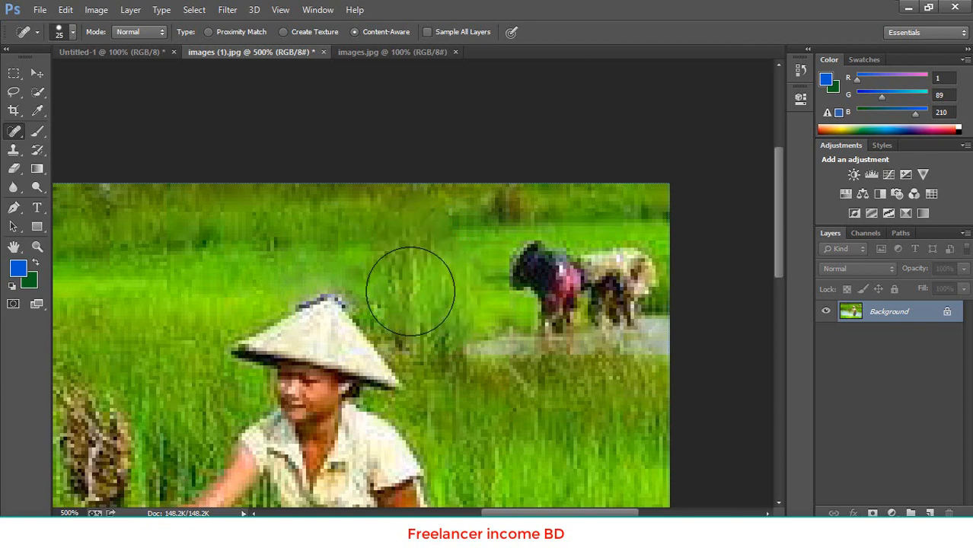
{"action": "left_click", "coordinate": [436, 332]}
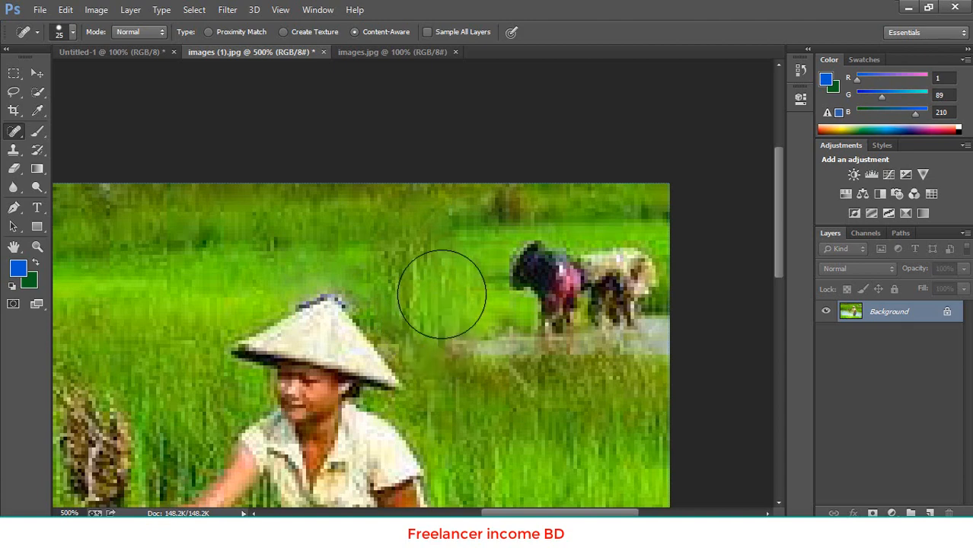
Spot-heal the two bending workers near the photo's right edge, the dark bush above them and the leftover dark spots
{"action": "left_click_drag", "start_coordinate": [539, 395], "coordinate": [378, 402]}
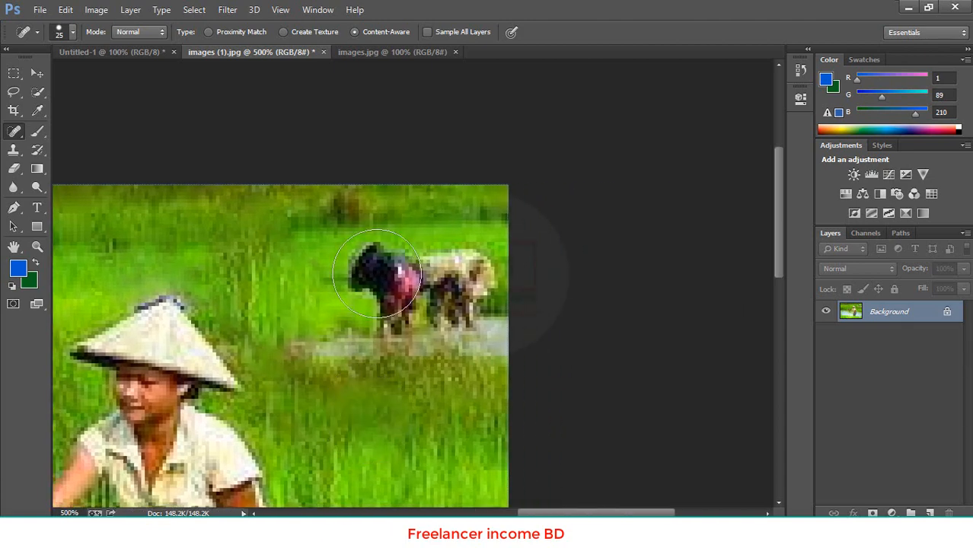
{"action": "mouse_move", "coordinate": [379, 255]}
{"action": "left_mouse_down"}
{"action": "mouse_move", "coordinate": [384, 286]}
{"action": "mouse_move", "coordinate": [440, 264]}
{"action": "mouse_move", "coordinate": [453, 278]}
{"action": "mouse_move", "coordinate": [445, 285]}
{"action": "mouse_move", "coordinate": [386, 296]}
{"action": "mouse_move", "coordinate": [445, 283]}
{"action": "left_mouse_up"}
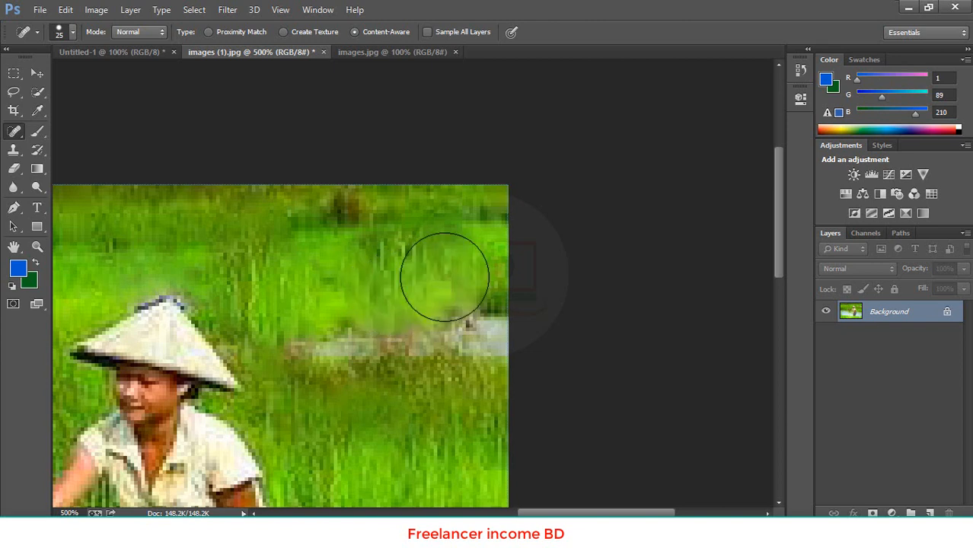
{"action": "left_click", "coordinate": [359, 223]}
{"action": "left_click", "coordinate": [333, 230]}
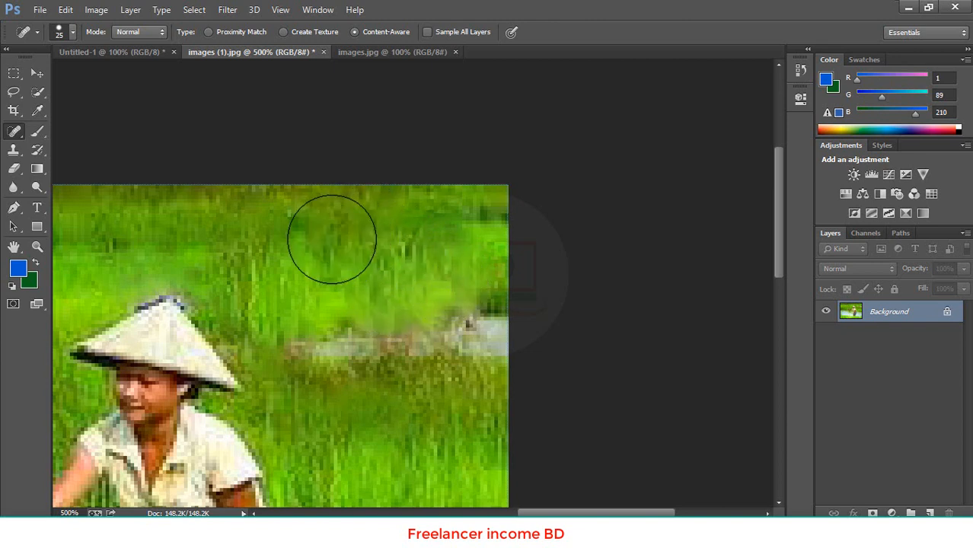
{"action": "left_click_drag", "start_coordinate": [442, 285], "coordinate": [446, 293]}
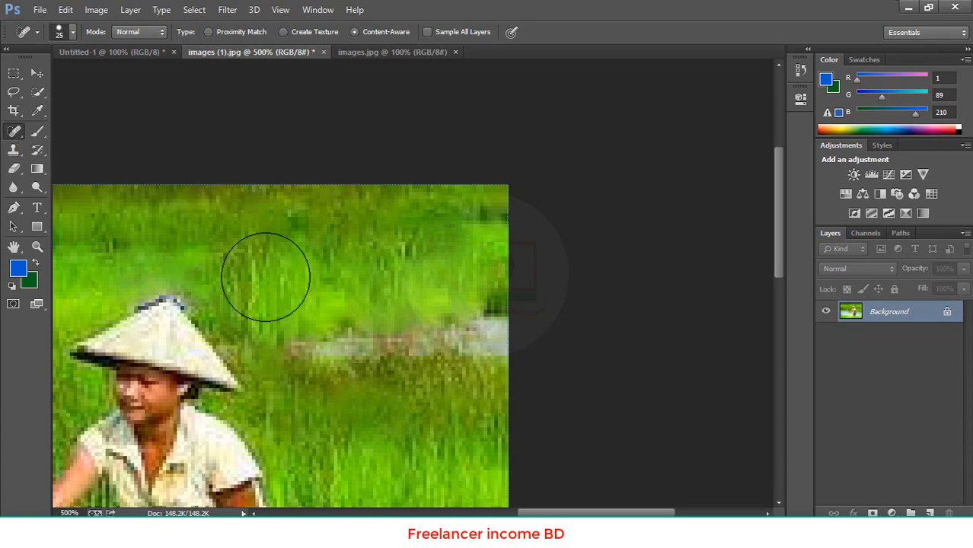
Examine the retouched rice-field photo as a whole and up close, checking the healed background and the water below
{"action": "left_click_drag", "start_coordinate": [261, 278], "coordinate": [463, 226]}
{"action": "left_click_drag", "start_coordinate": [294, 226], "coordinate": [396, 215]}
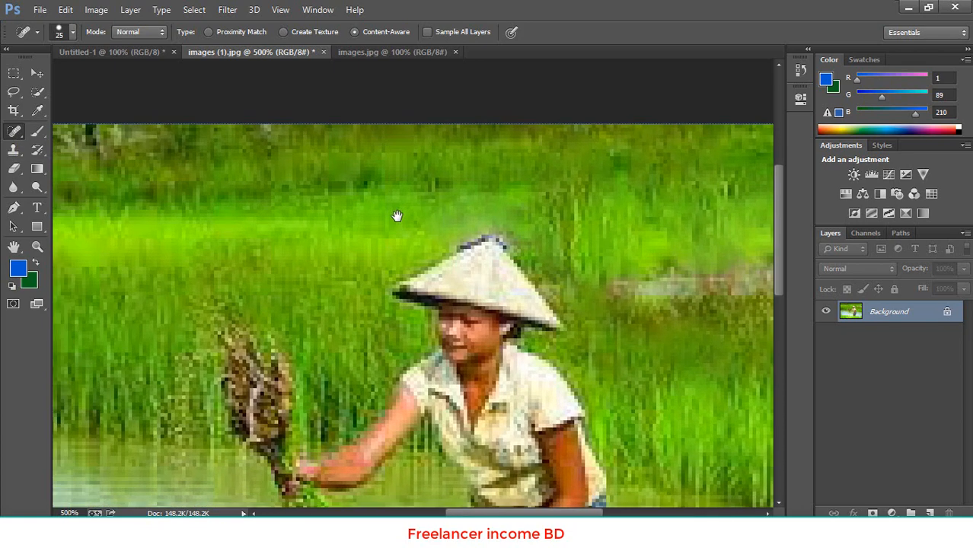
{"action": "key", "text": "ctrl+minus"}
{"action": "key", "text": "ctrl+minus"}
{"action": "key", "text": "ctrl+minus"}
{"action": "key", "text": "ctrl+minus"}
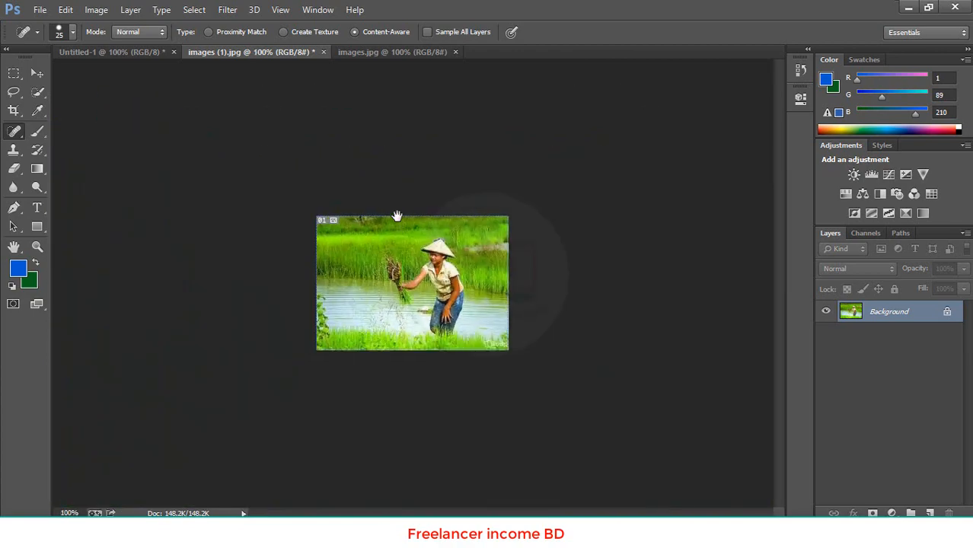
{"action": "key", "text": "ctrl+plus"}
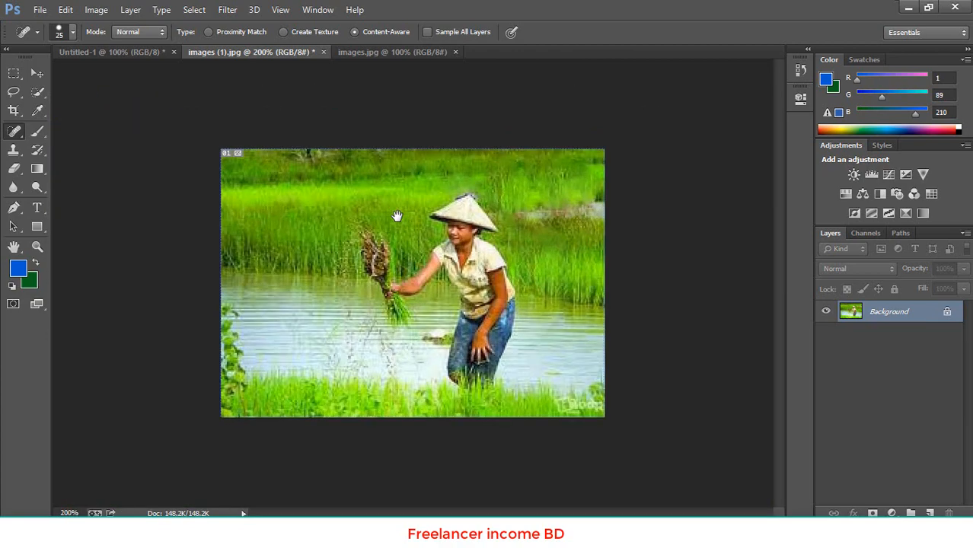
{"action": "key", "text": "ctrl+plus"}
{"action": "key", "text": "ctrl+plus"}
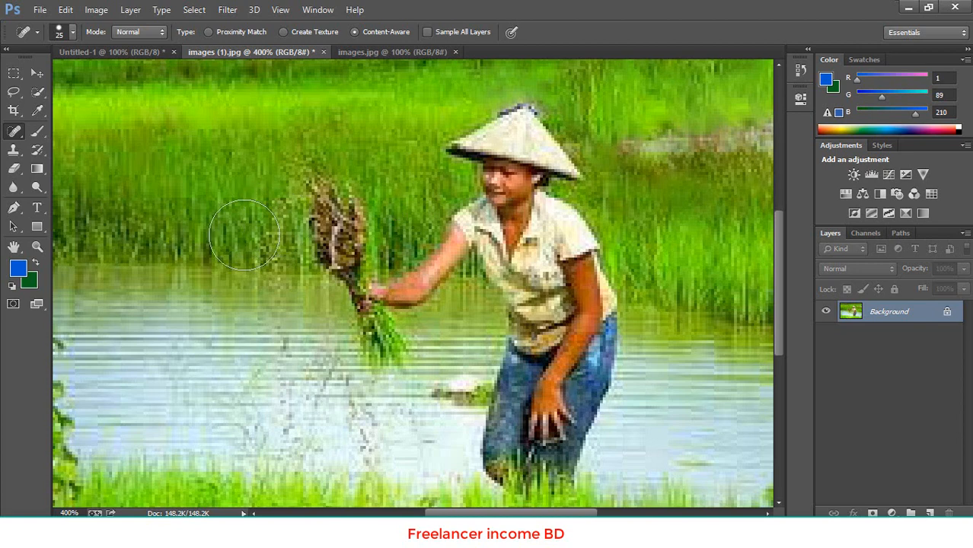
{"action": "scroll", "coordinate": [242, 237], "scroll_direction": "down", "scroll_amount": 3}
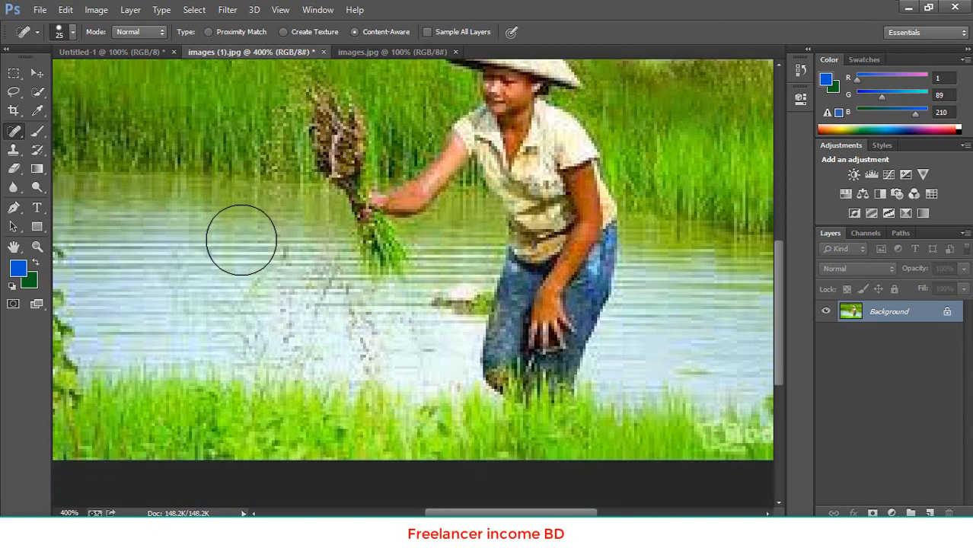
{"action": "scroll", "coordinate": [325, 255], "scroll_direction": "up", "scroll_amount": 5}
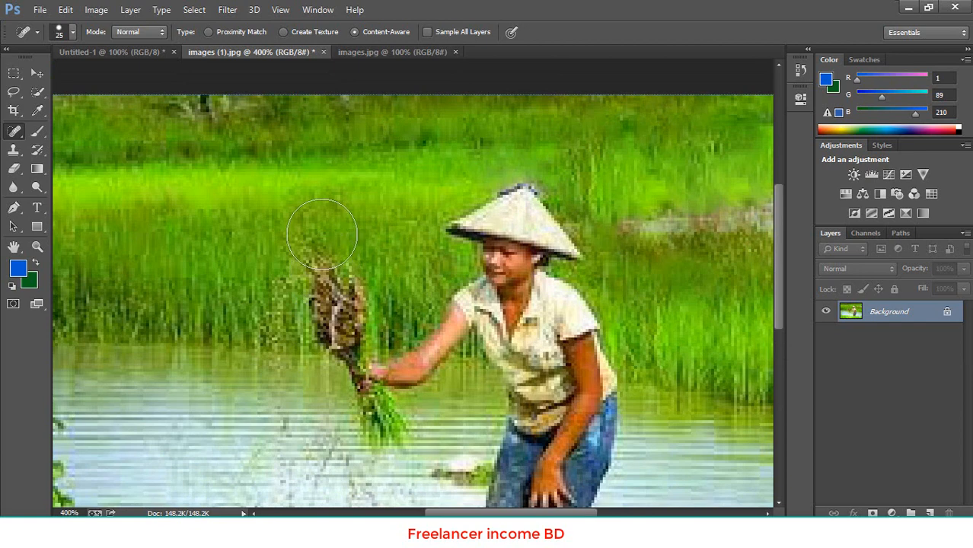
Switch to the images.jpg logo, choose the Spot Healing Brush and enlarge the view to 300%
{"action": "left_click", "coordinate": [360, 53]}
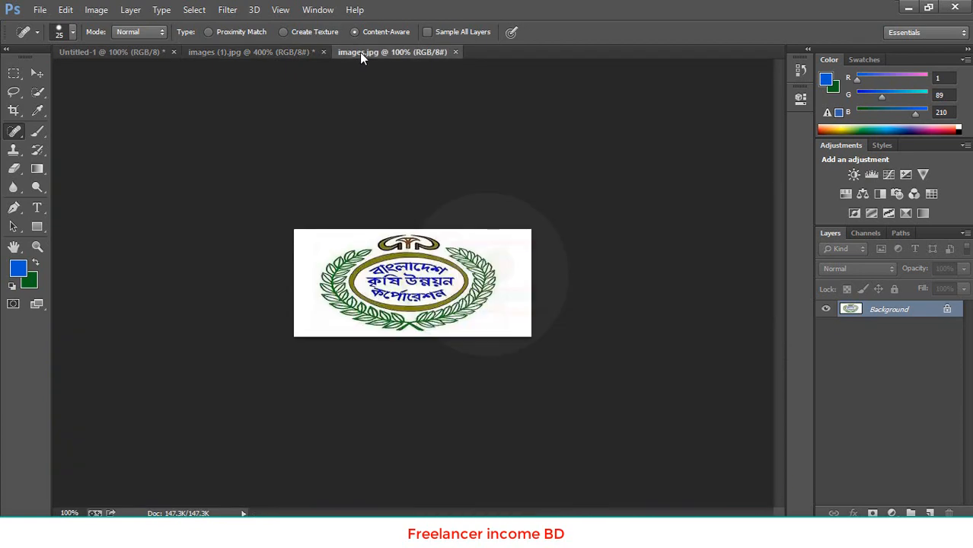
{"action": "right_click", "coordinate": [13, 133]}
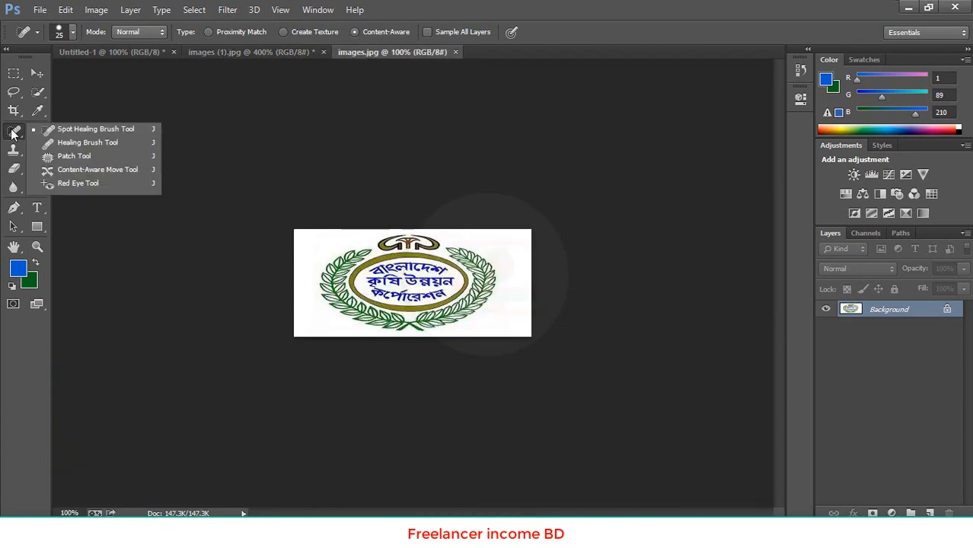
{"action": "left_click", "coordinate": [77, 131]}
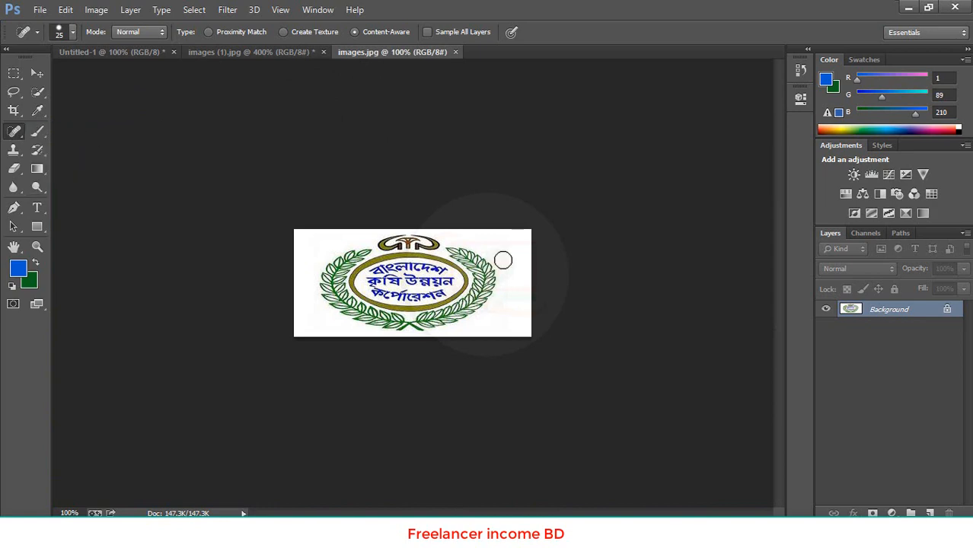
{"action": "key", "text": "ctrl+plus"}
{"action": "key", "text": "ctrl+plus"}
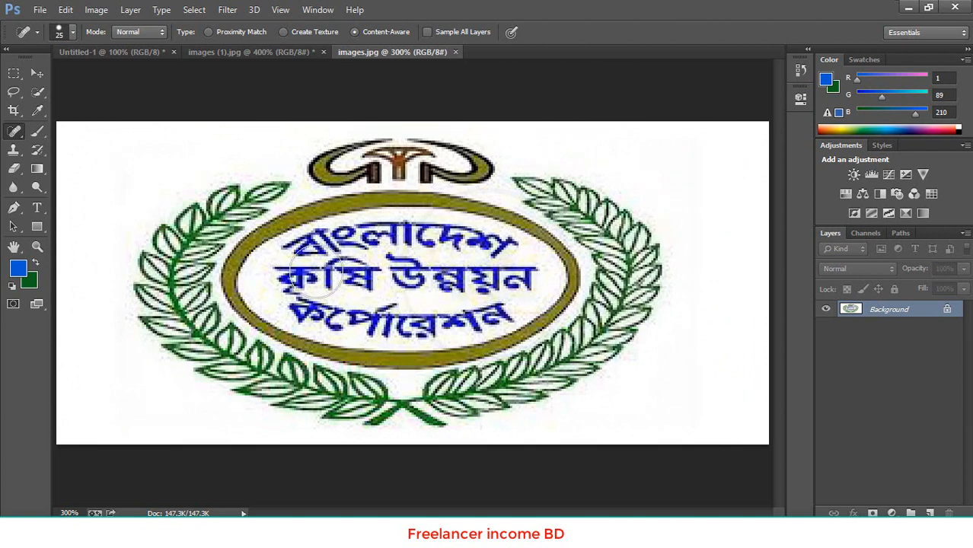
Try sampling the white background, and spot-heal the first letters of the logo's upper and middle text lines with the 25 px brush
{"action": "left_click", "coordinate": [130, 177]}
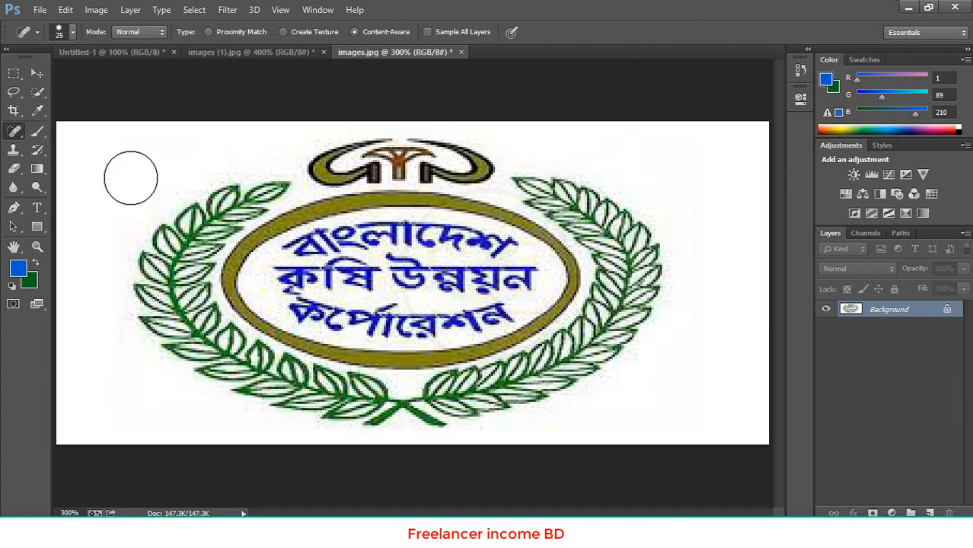
{"action": "left_click", "coordinate": [323, 254]}
{"action": "left_click", "coordinate": [328, 254]}
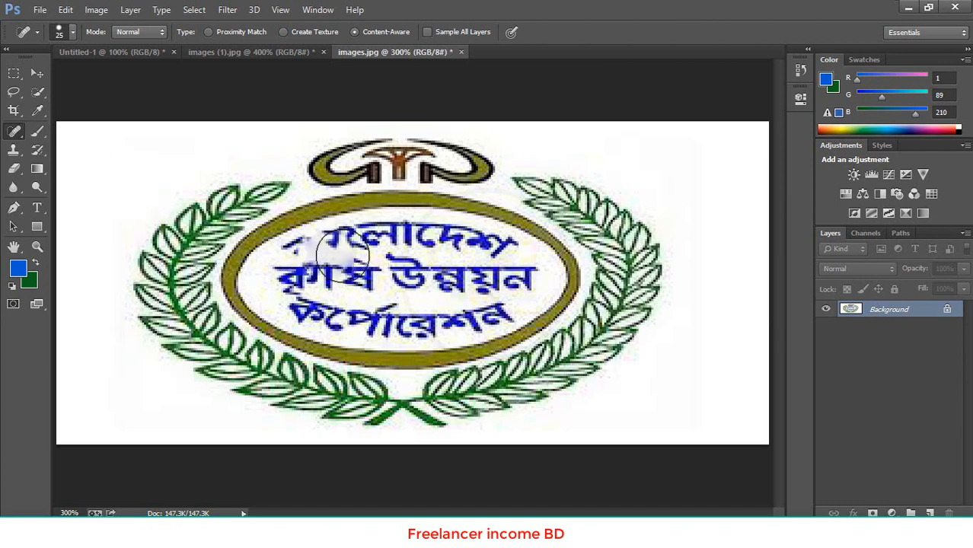
{"action": "left_click", "coordinate": [344, 256]}
{"action": "left_click", "coordinate": [354, 269]}
{"action": "left_click", "coordinate": [334, 294]}
{"action": "left_click", "coordinate": [332, 280]}
{"action": "left_click", "coordinate": [324, 274]}
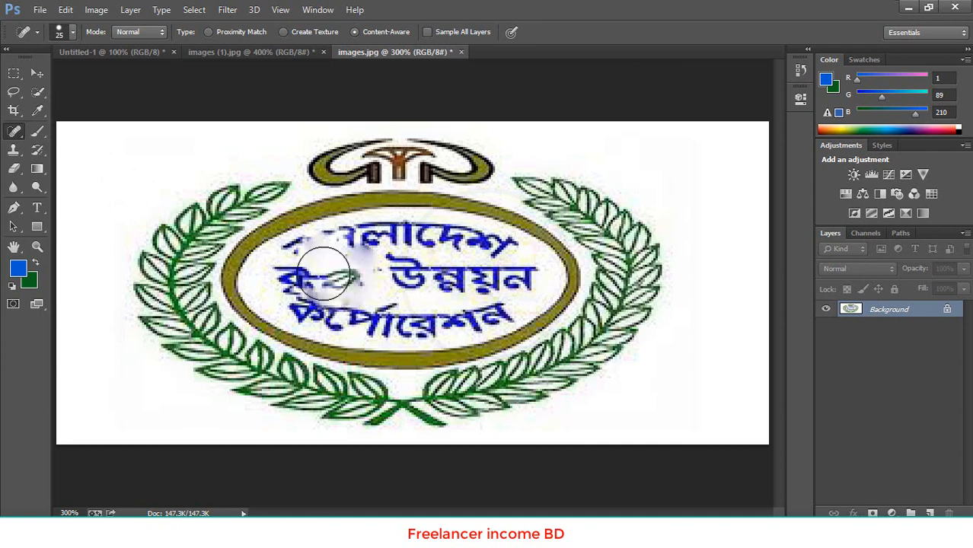
Try sampling the white background again and spot-heal the end of the middle line's first word with the 25 px brush
{"action": "left_click", "coordinate": [723, 201]}
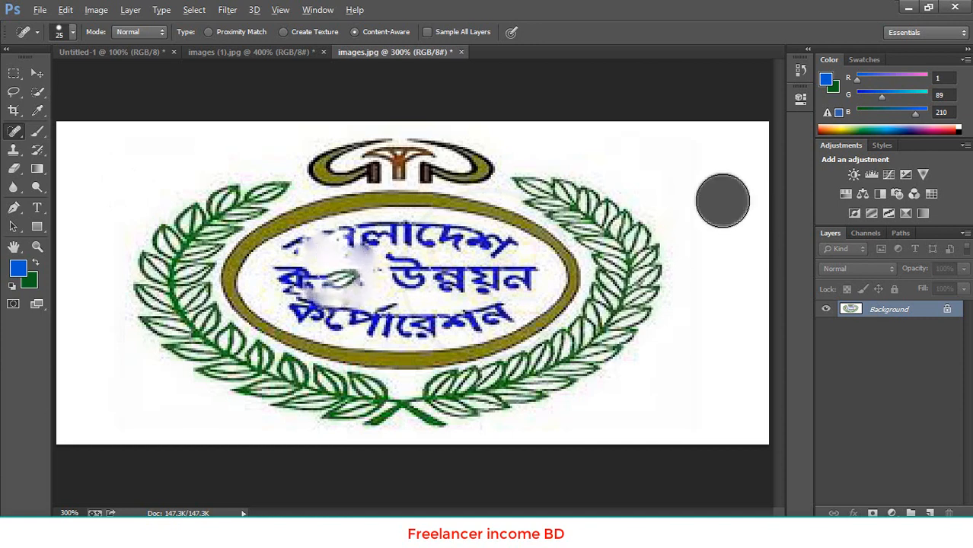
{"action": "left_click", "coordinate": [348, 280]}
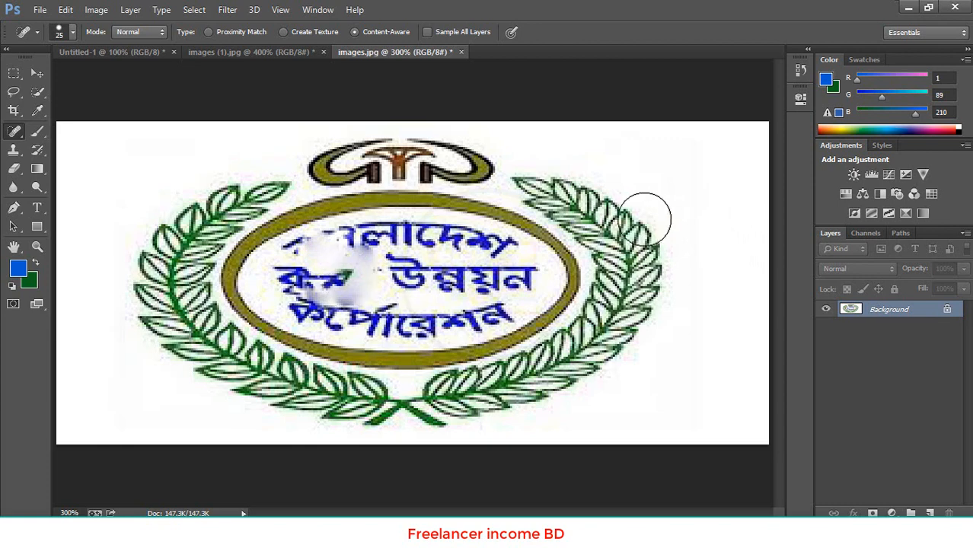
{"action": "left_click", "coordinate": [684, 193]}
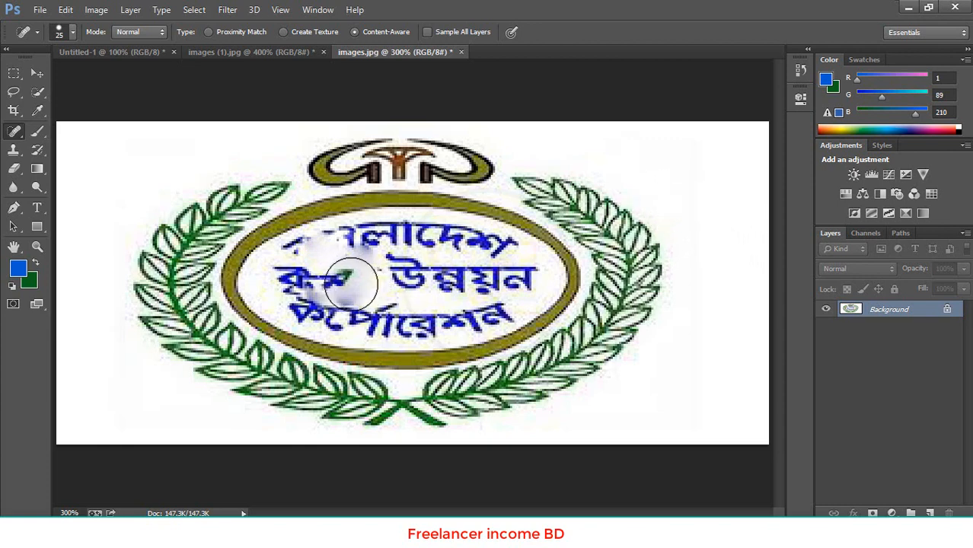
{"action": "left_click", "coordinate": [351, 283]}
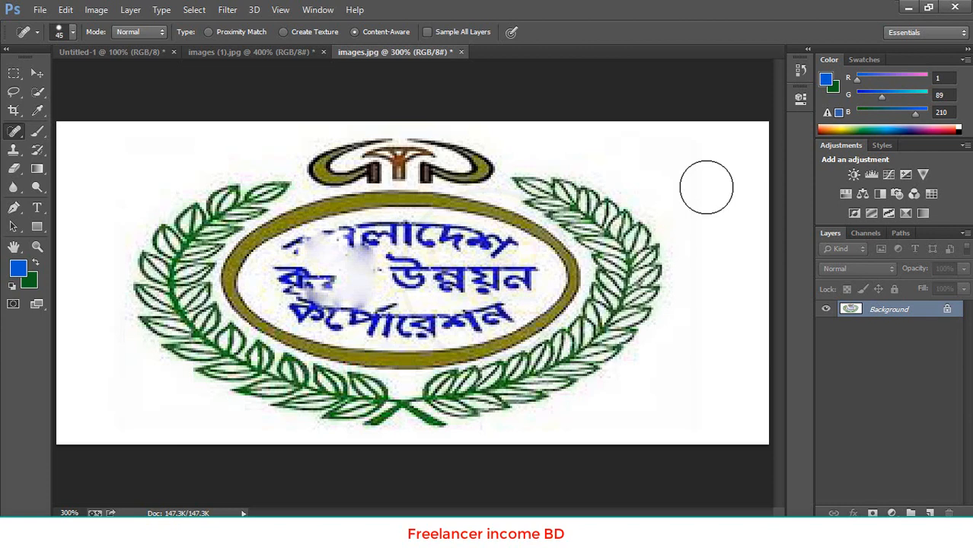
Enlarge the brush to 45 px and spot-heal the beginnings of all three text lines and the centre of the oval
{"action": "left_click", "coordinate": [706, 187]}
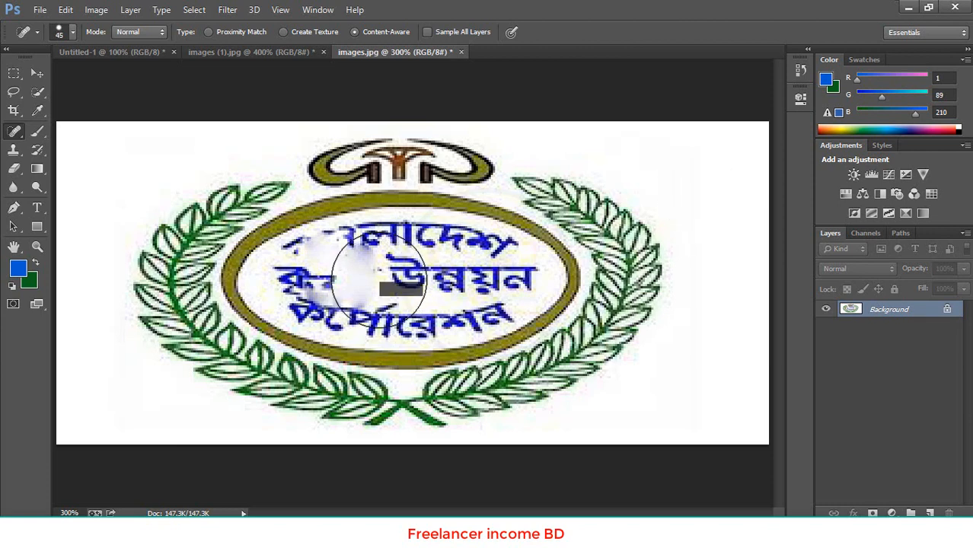
{"action": "left_click", "coordinate": [379, 278]}
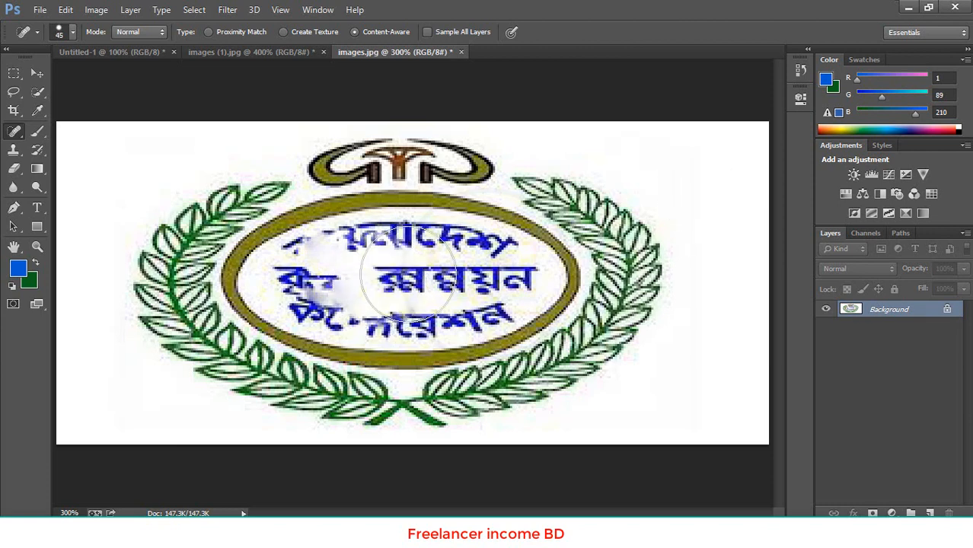
{"action": "left_click", "coordinate": [408, 275]}
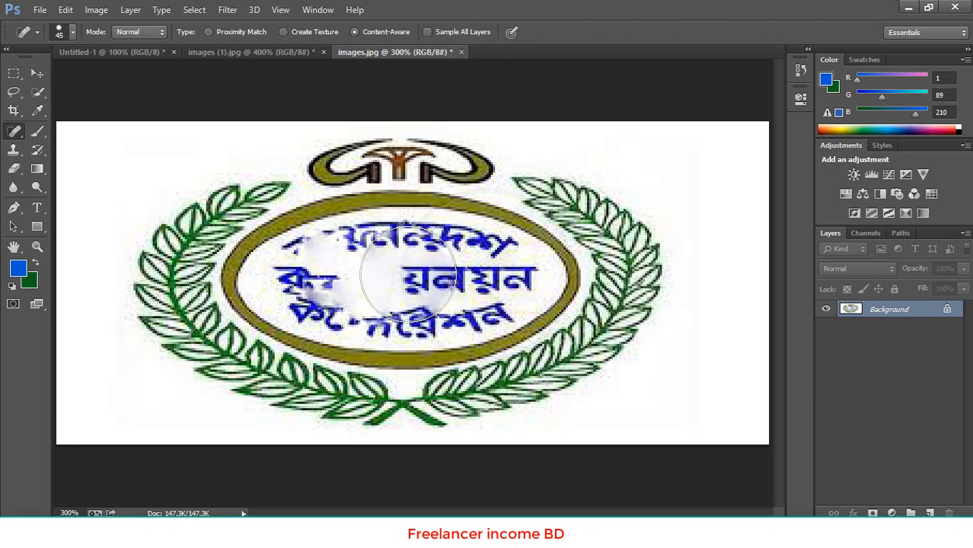
{"action": "left_click", "coordinate": [320, 282]}
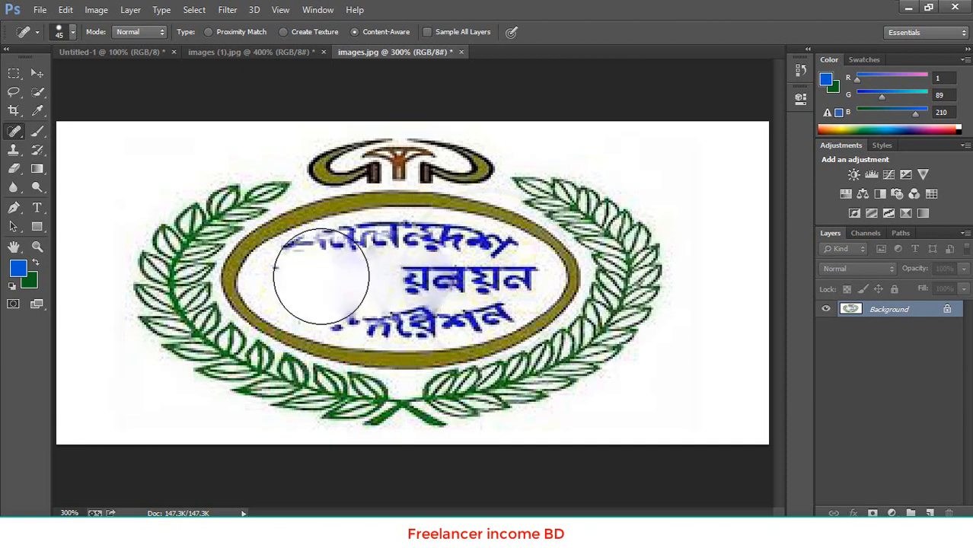
{"action": "key", "text": "ctrl+z"}
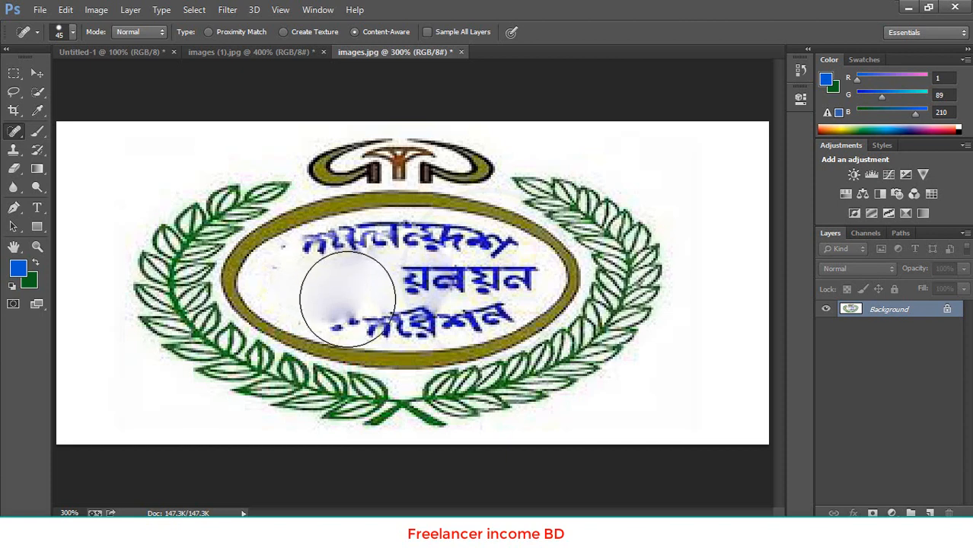
{"action": "left_click", "coordinate": [363, 295]}
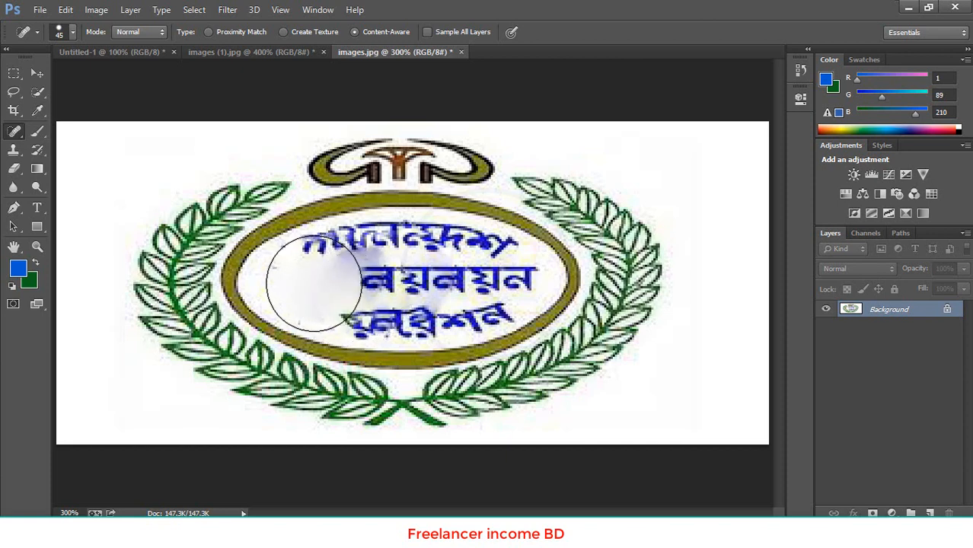
Reduce the brush to 25 px and spot-heal the cleared area before the middle text line and that line's first remaining letters
{"action": "key", "text": "bracketleft"}
{"action": "key", "text": "bracketleft"}
{"action": "key", "text": "bracketleft"}
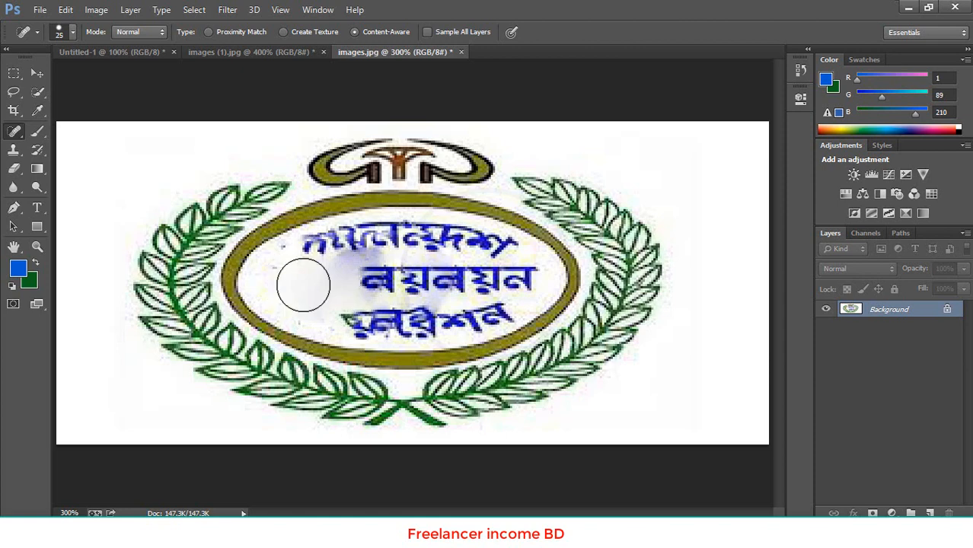
{"action": "left_click", "coordinate": [303, 285]}
{"action": "left_click", "coordinate": [360, 277]}
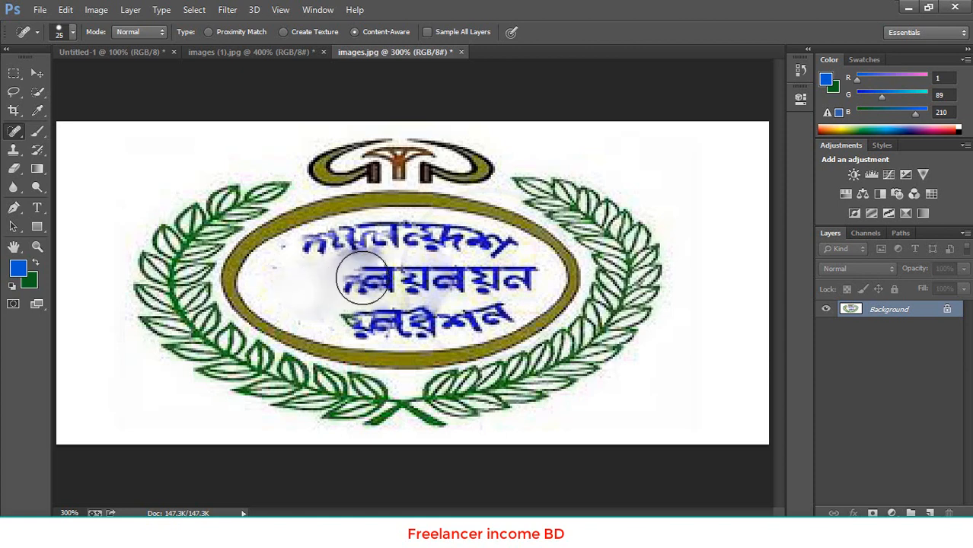
{"action": "left_click", "coordinate": [688, 187]}
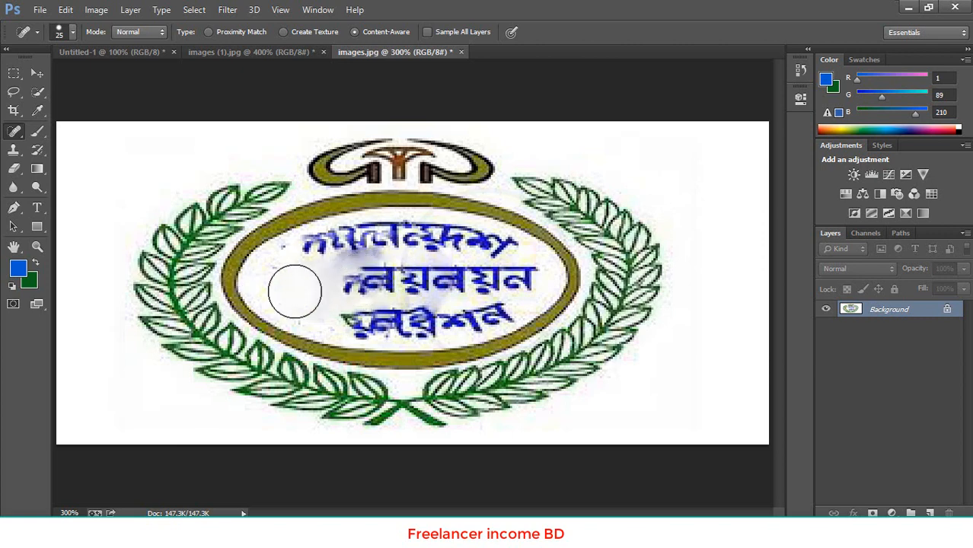
{"action": "left_click", "coordinate": [295, 290]}
{"action": "left_click", "coordinate": [342, 281]}
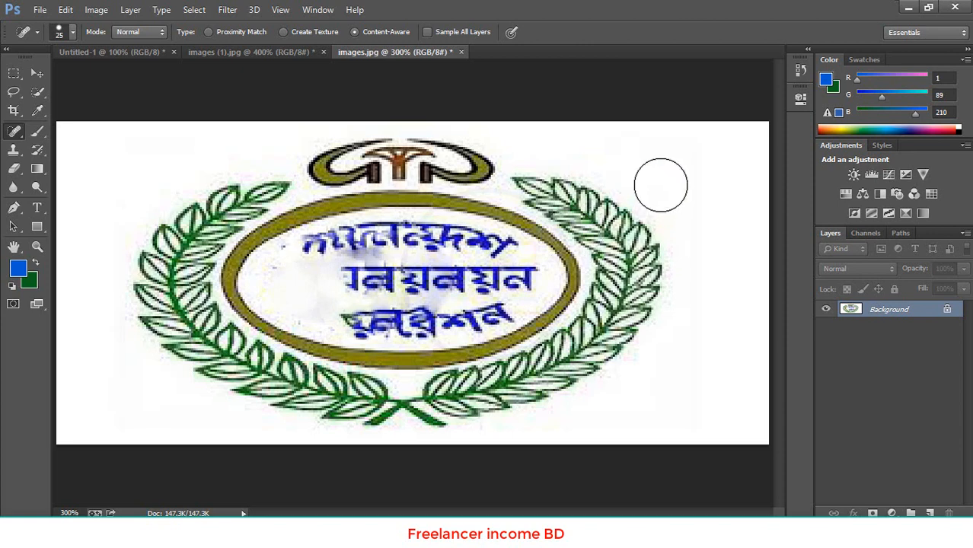
Spot-heal the start of the middle line and the nearby letters of the lower and upper lines with the 25 px brush
{"action": "left_click", "coordinate": [349, 281]}
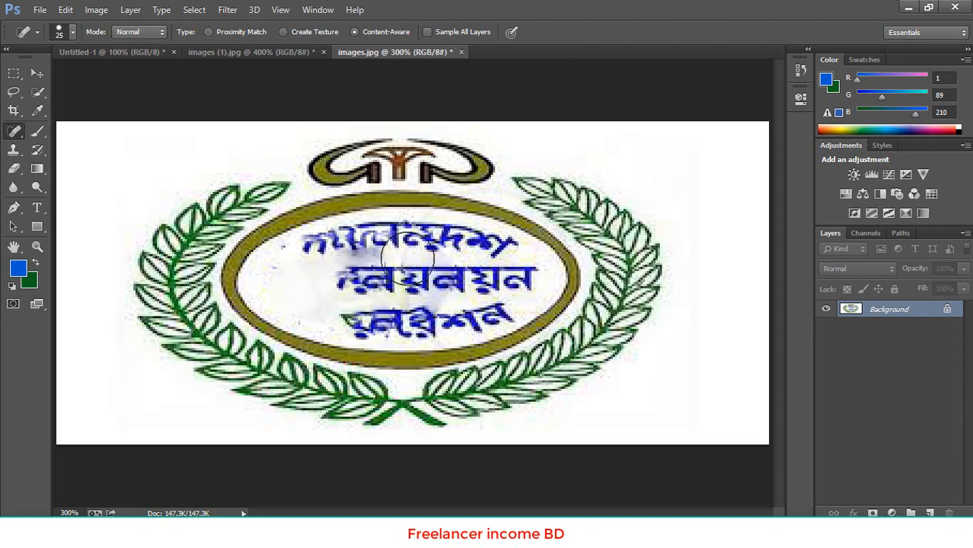
{"action": "left_click", "coordinate": [352, 277]}
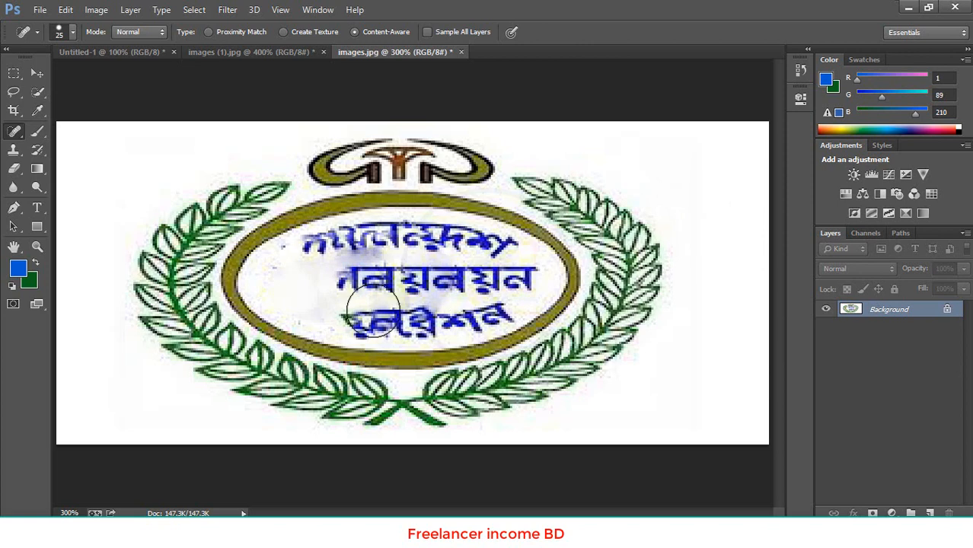
{"action": "left_click", "coordinate": [373, 309]}
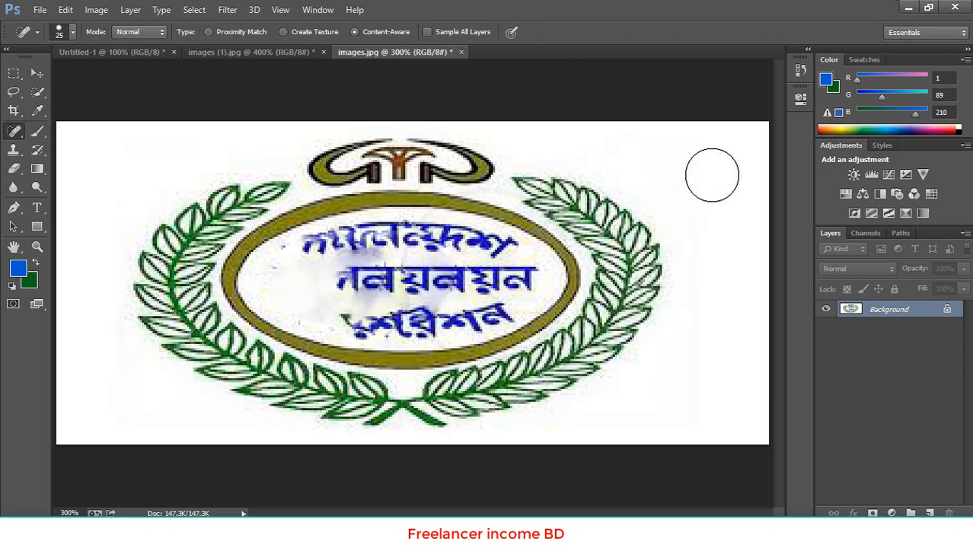
{"action": "left_click", "coordinate": [379, 248]}
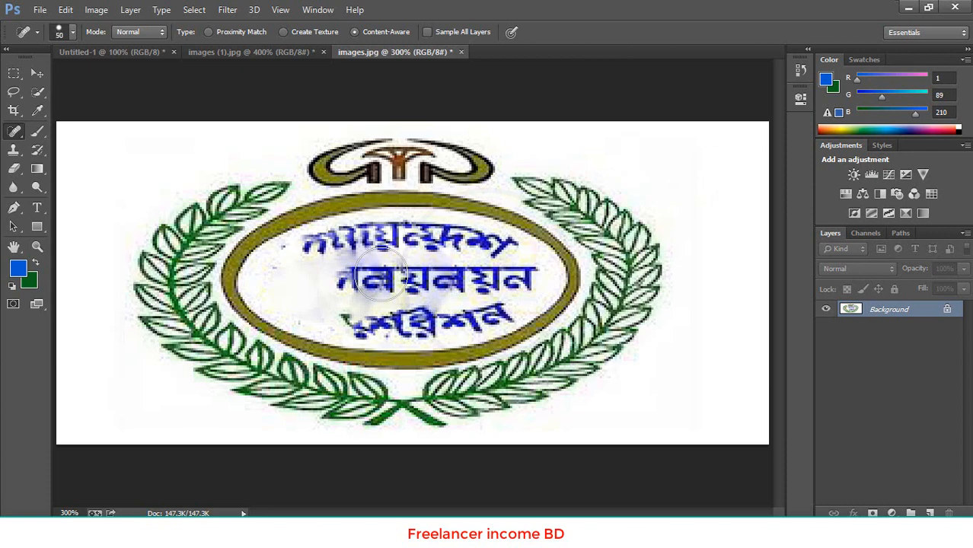
Enlarge the brush to 50 px and spot-heal the first remaining letters of the upper and middle text lines
{"action": "left_click", "coordinate": [709, 195]}
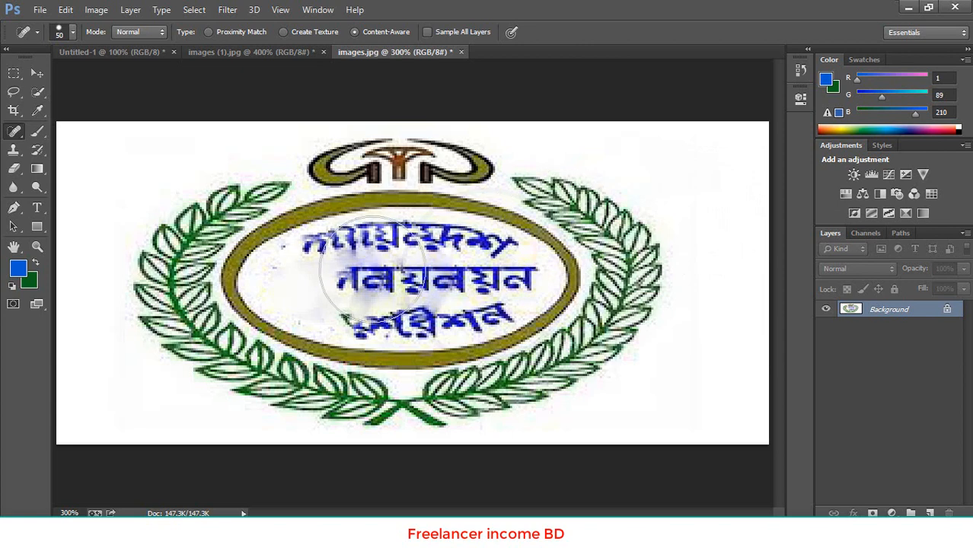
{"action": "left_click", "coordinate": [331, 270]}
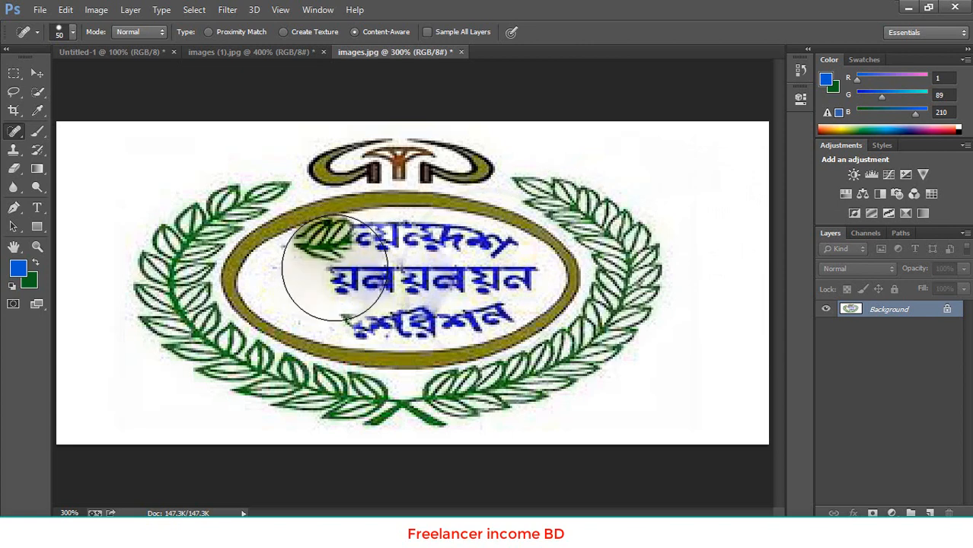
{"action": "left_click", "coordinate": [115, 174]}
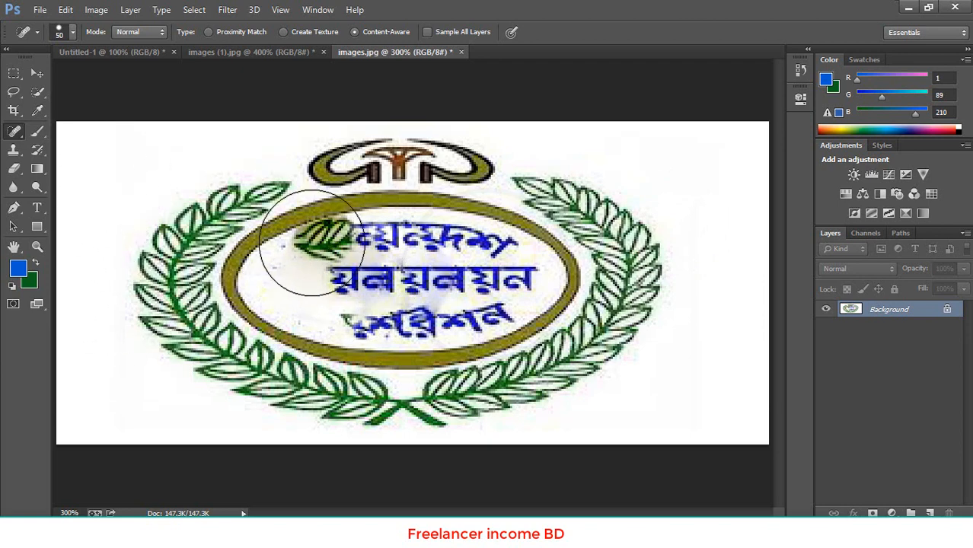
{"action": "left_click", "coordinate": [337, 271]}
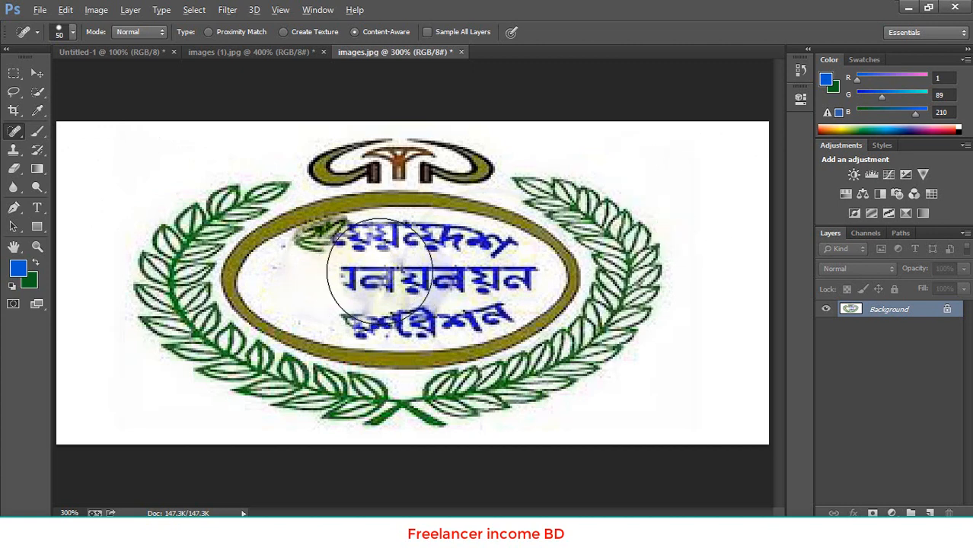
{"action": "left_click", "coordinate": [380, 272]}
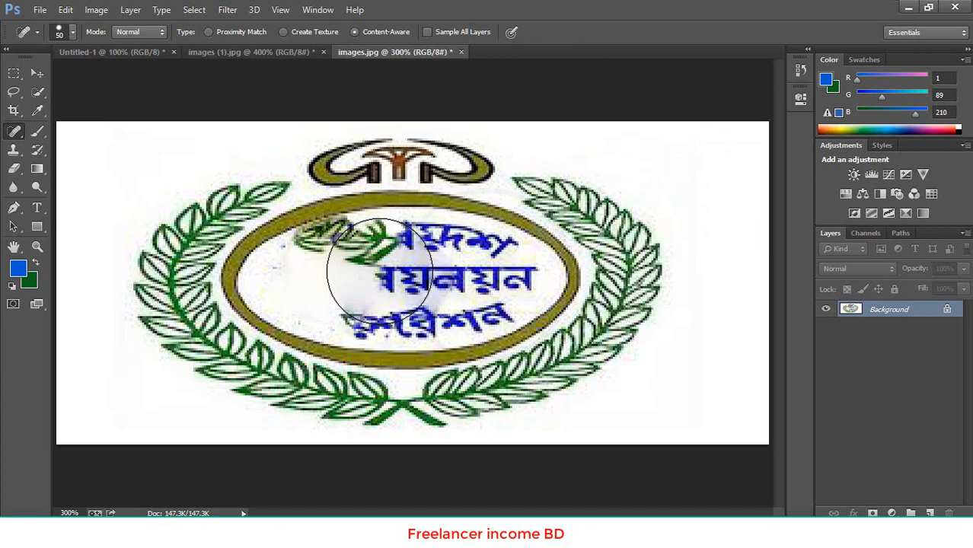
Try sampling the white background and spot-heal the lettering from the oval's centre toward its right side with the 50 px brush
{"action": "left_click", "coordinate": [706, 182]}
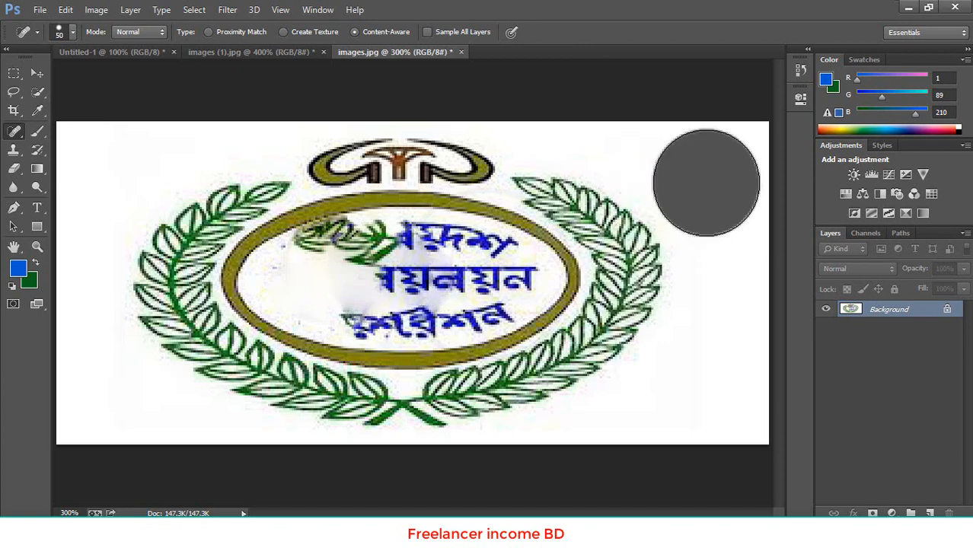
{"action": "left_click", "coordinate": [376, 280]}
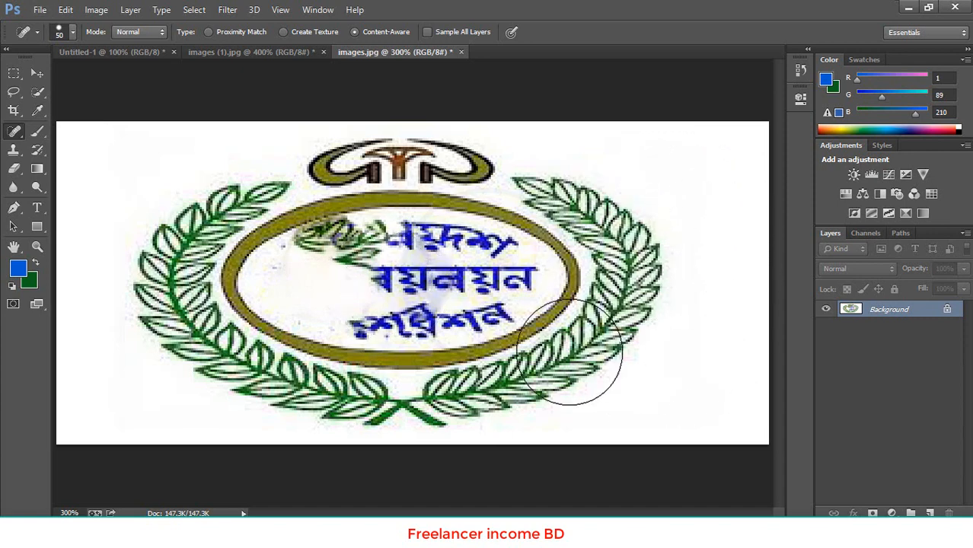
{"action": "left_click", "coordinate": [379, 280]}
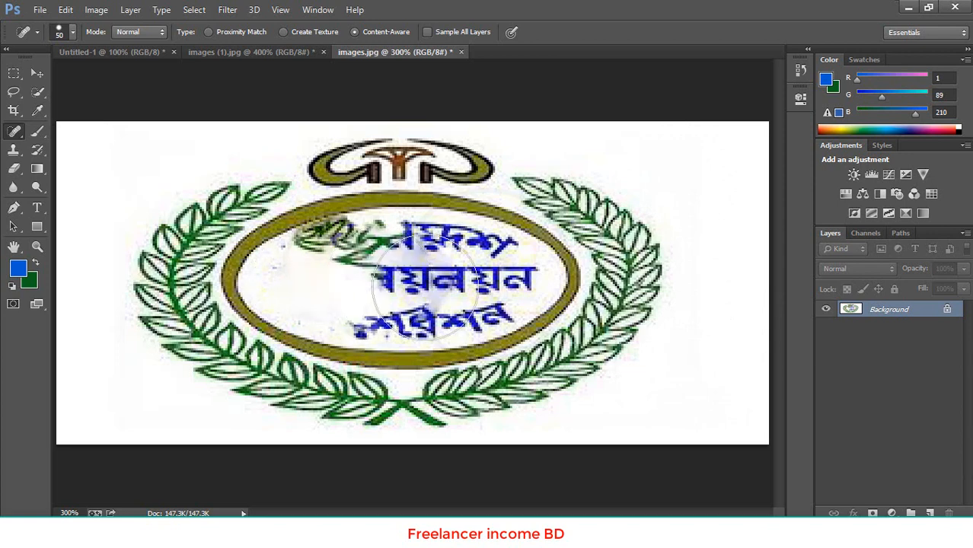
{"action": "left_click_drag", "start_coordinate": [379, 280], "coordinate": [439, 281]}
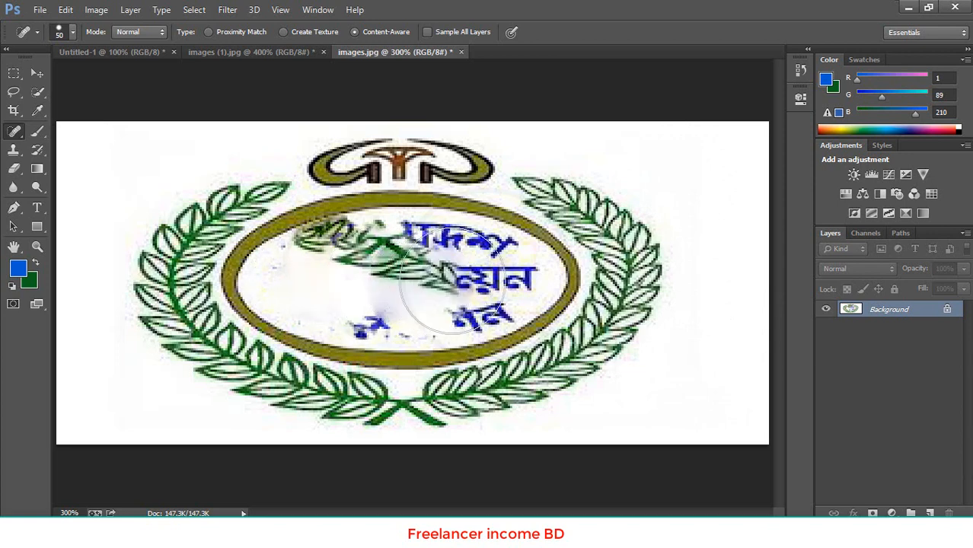
{"action": "left_click", "coordinate": [451, 281]}
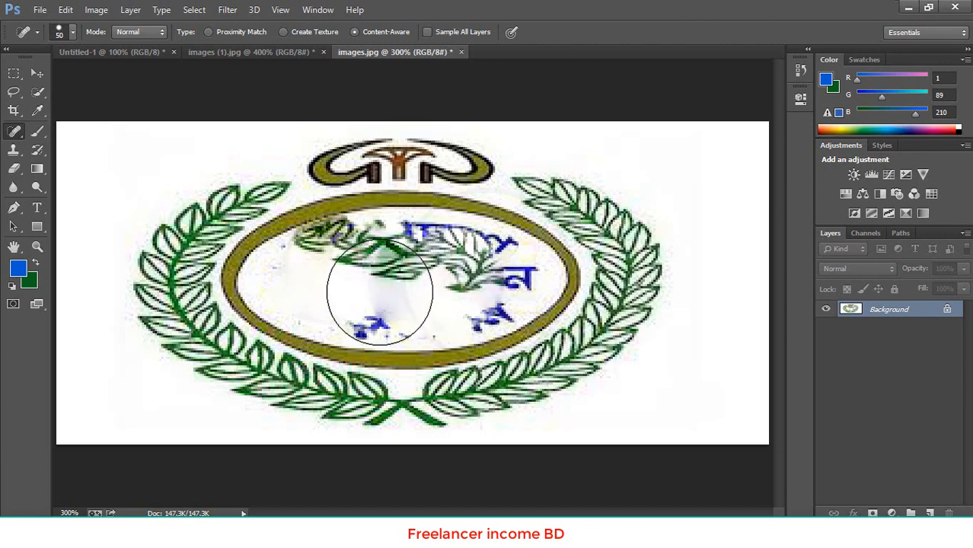
Spot-heal the leftover lower-line letters and the last letters at the oval's right end with the 50 px brush
{"action": "left_click", "coordinate": [379, 292]}
{"action": "left_click", "coordinate": [460, 285]}
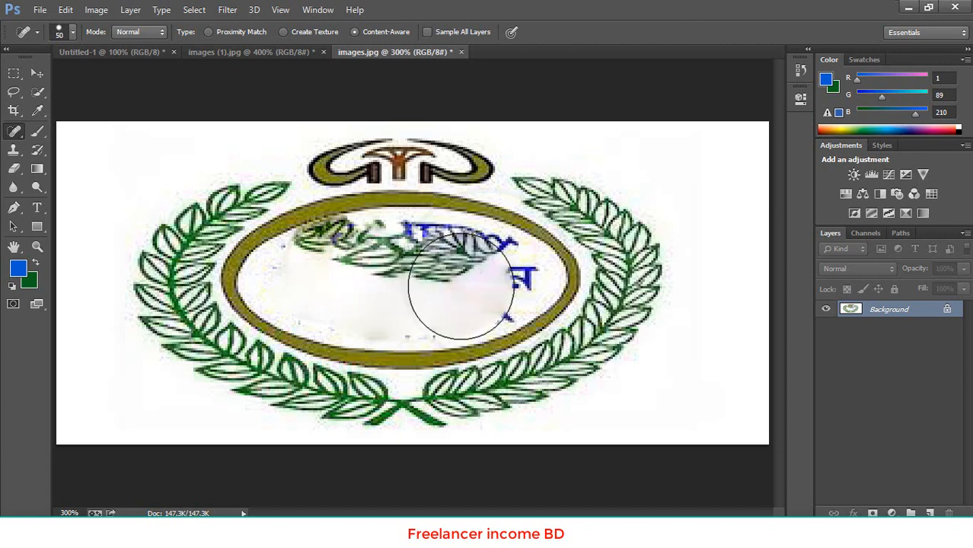
{"action": "left_click", "coordinate": [475, 286]}
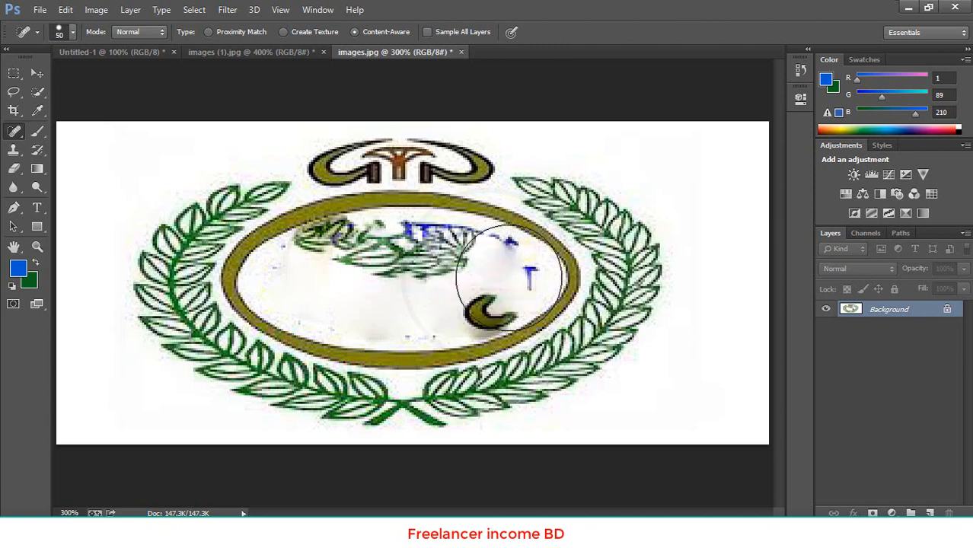
{"action": "left_click", "coordinate": [707, 177]}
{"action": "left_click", "coordinate": [486, 275]}
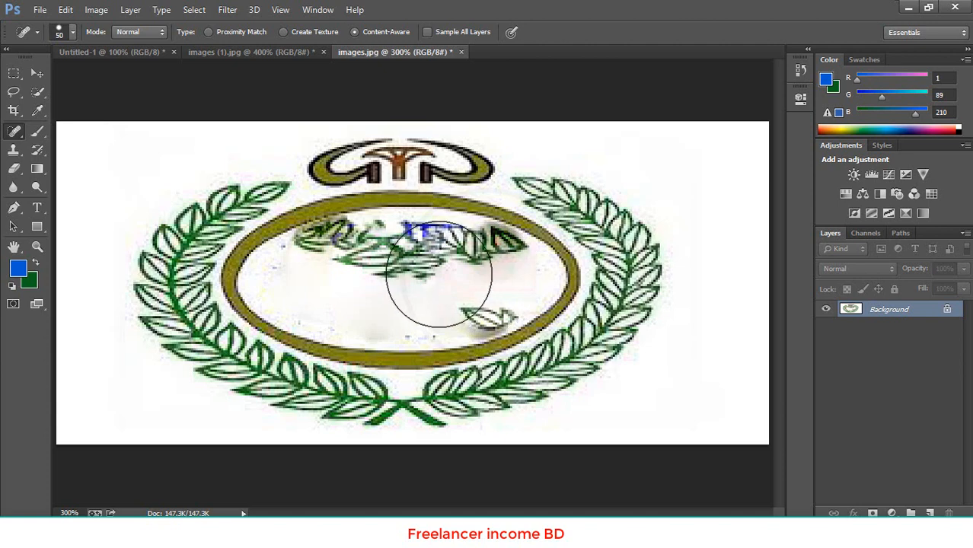
Set the Spot Healing Brush to a size of 36 px and a spacing of 1000%
{"action": "left_click", "coordinate": [73, 33]}
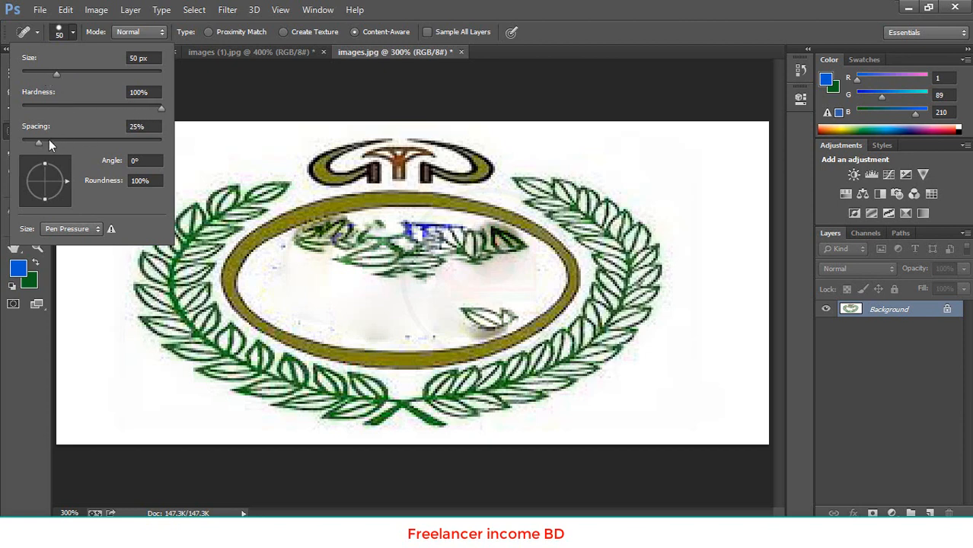
{"action": "left_click_drag", "start_coordinate": [41, 143], "coordinate": [155, 141]}
{"action": "left_click_drag", "start_coordinate": [53, 71], "coordinate": [127, 73]}
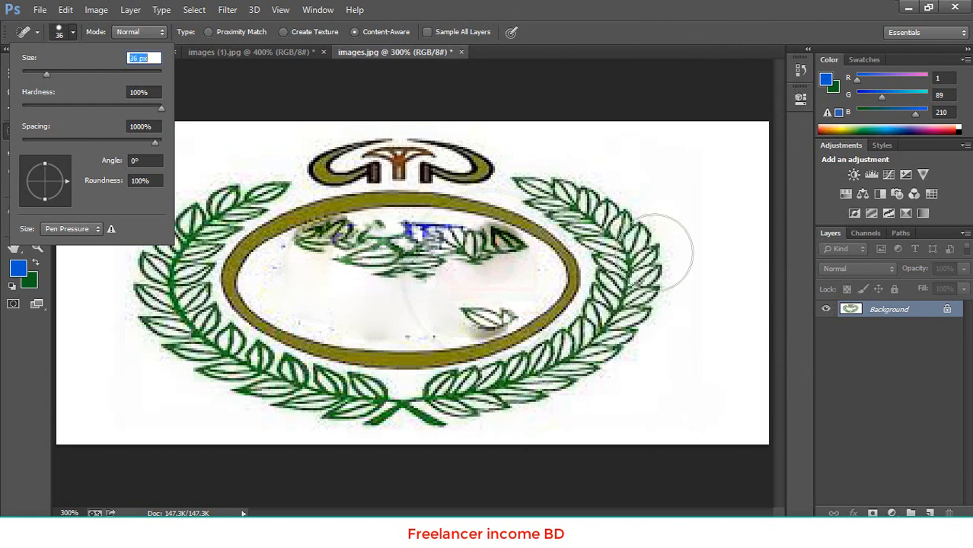
{"action": "left_click", "coordinate": [711, 207]}
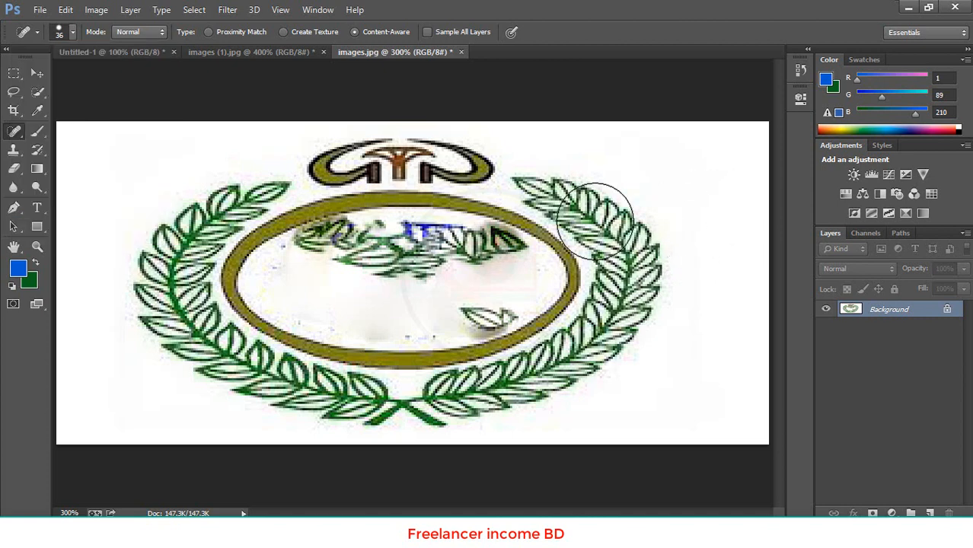
Spot-heal the leaf and letter remnants hanging below the upper row at the oval's centre with the 36 px brush
{"action": "left_click", "coordinate": [408, 257]}
{"action": "left_click", "coordinate": [381, 257]}
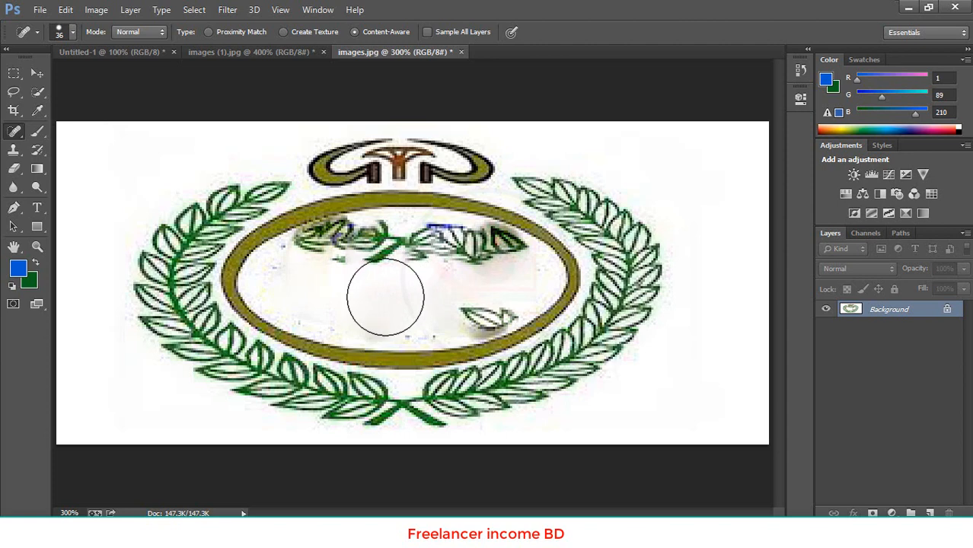
{"action": "left_click", "coordinate": [385, 297]}
{"action": "left_click", "coordinate": [391, 257]}
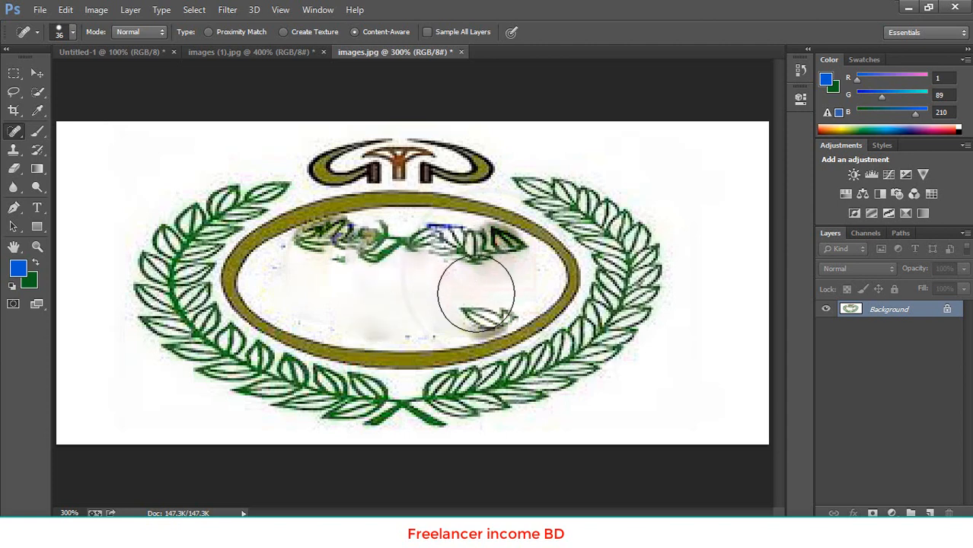
{"action": "left_click", "coordinate": [416, 290]}
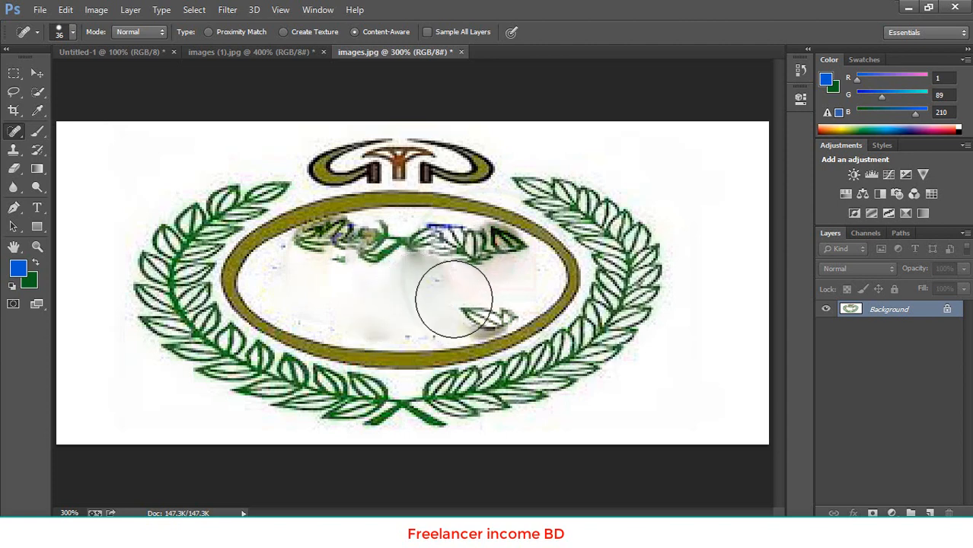
{"action": "left_click", "coordinate": [413, 294]}
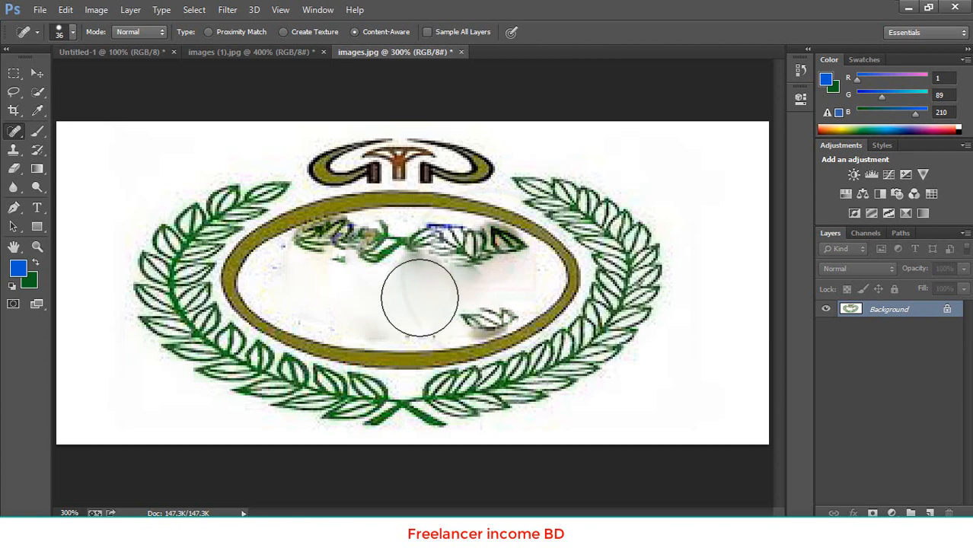
Spot-heal the remnants just left of the oval's upper centre, sampling the cleared area below them
{"action": "left_click", "coordinate": [347, 300]}
{"action": "left_click", "coordinate": [355, 259]}
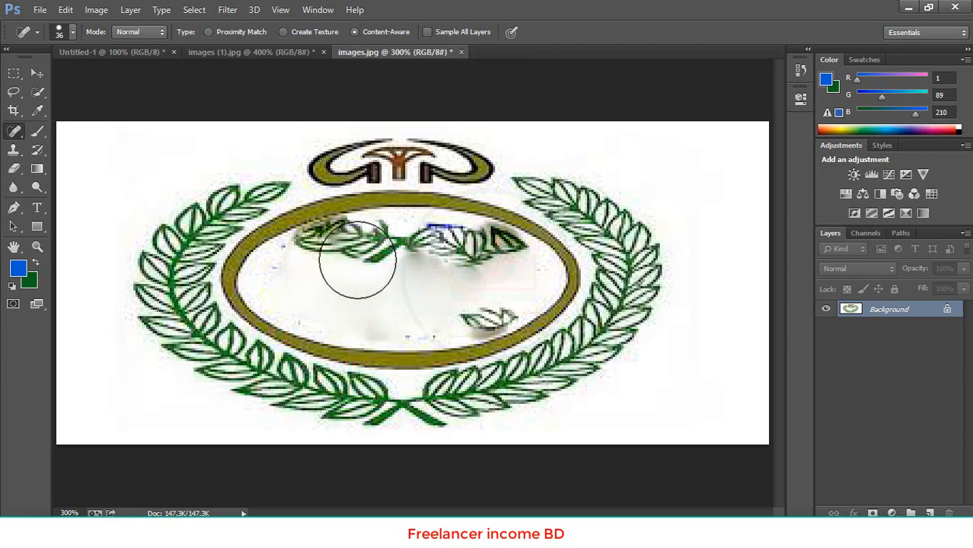
{"action": "left_click", "coordinate": [368, 265]}
{"action": "left_click", "coordinate": [381, 259]}
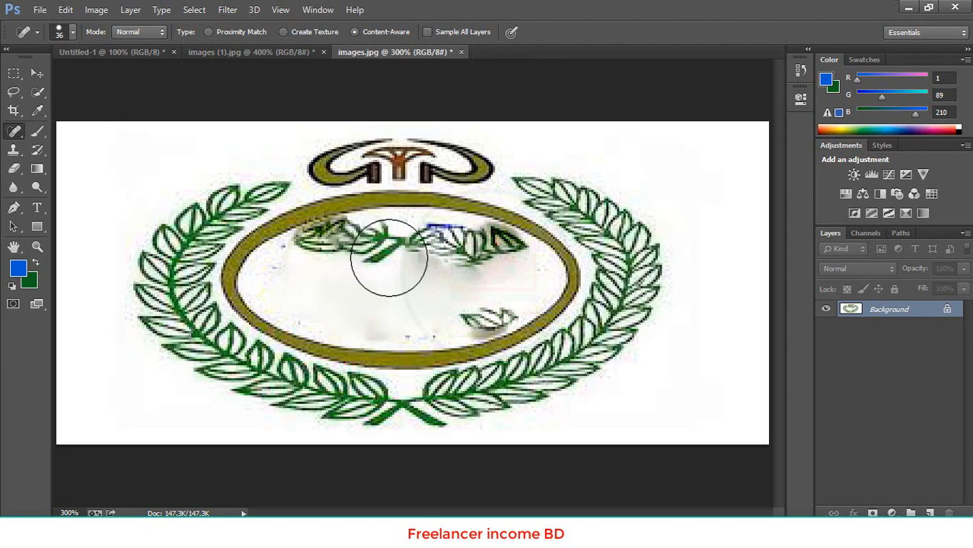
Spot-heal the blue lettering and dark leaf marks in the right half of the oval's upper row
{"action": "left_click", "coordinate": [413, 259]}
{"action": "left_click", "coordinate": [447, 257]}
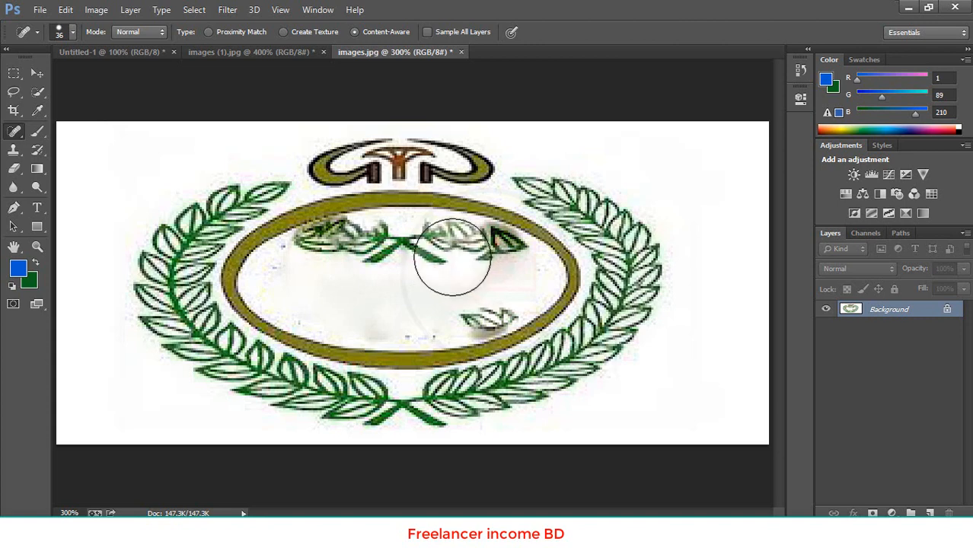
{"action": "left_click", "coordinate": [453, 257]}
{"action": "left_click", "coordinate": [466, 255]}
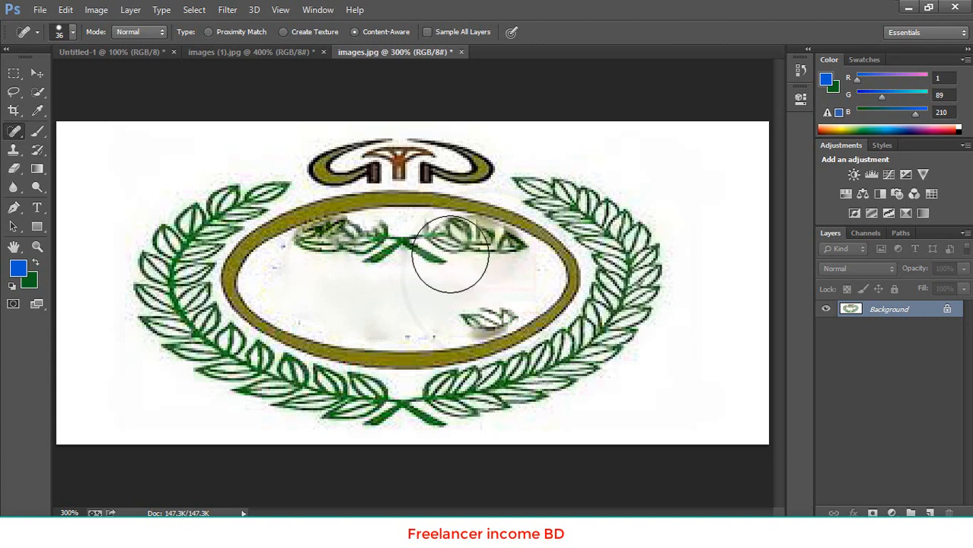
{"action": "left_click", "coordinate": [439, 254]}
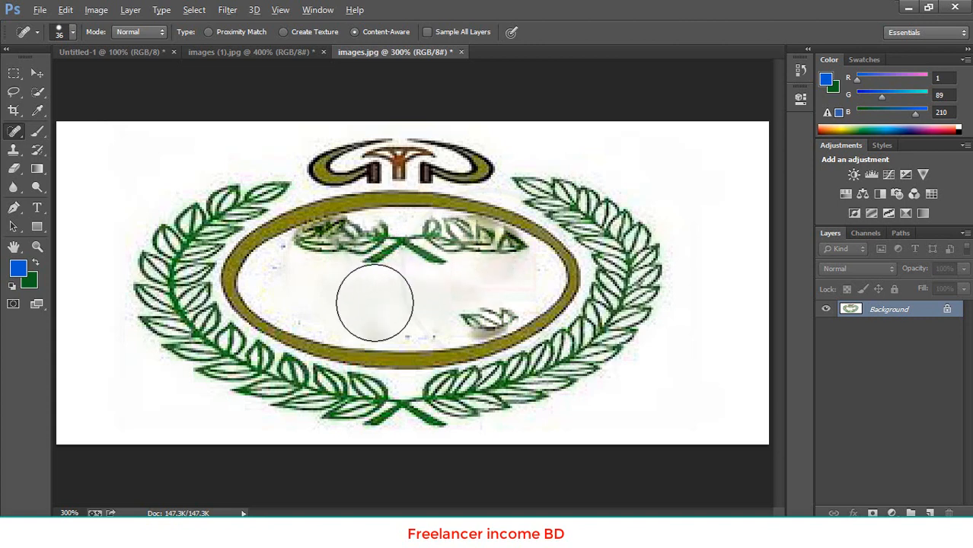
Try sampling clear white areas inside the oval and outside the wreath to spot-heal the crossed stems at the upper centre
{"action": "left_click", "coordinate": [393, 270]}
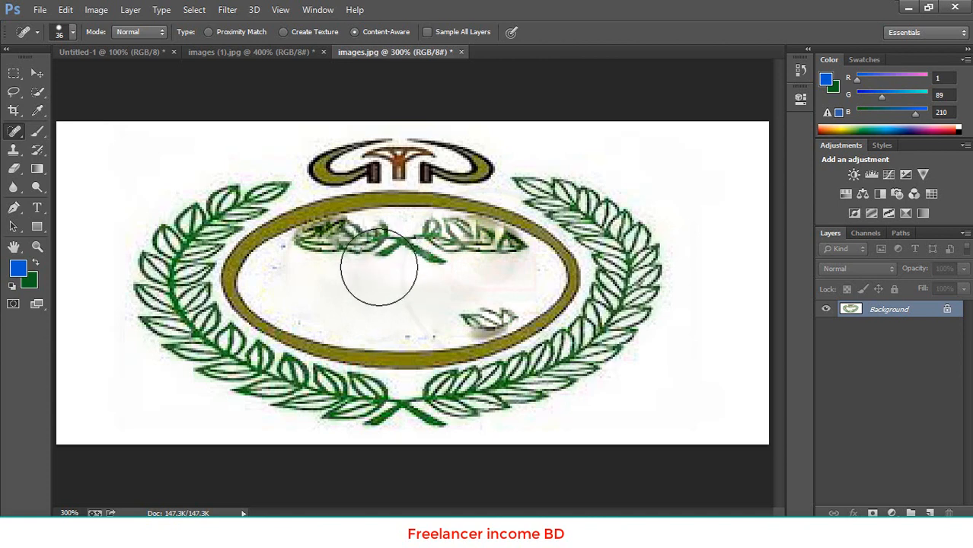
{"action": "left_click", "coordinate": [373, 292]}
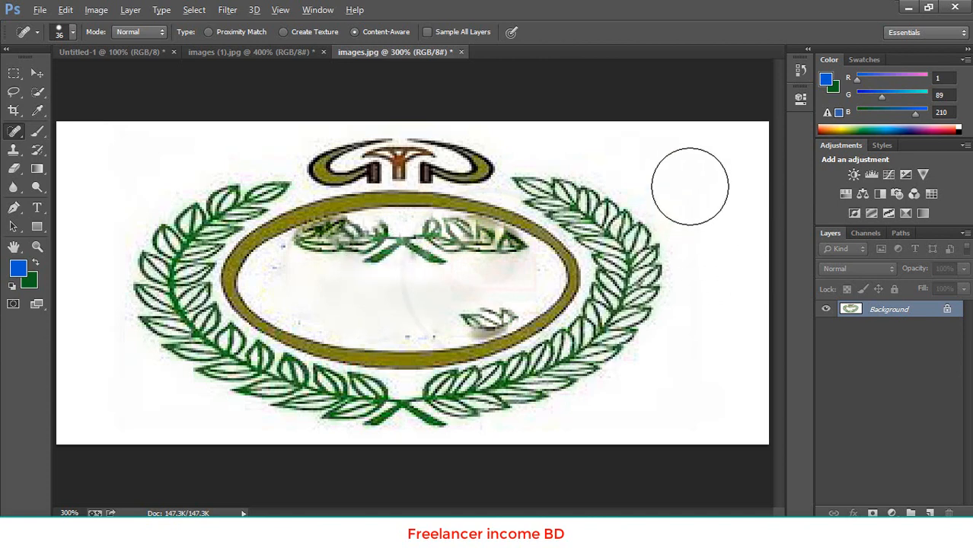
{"action": "left_click", "coordinate": [689, 187]}
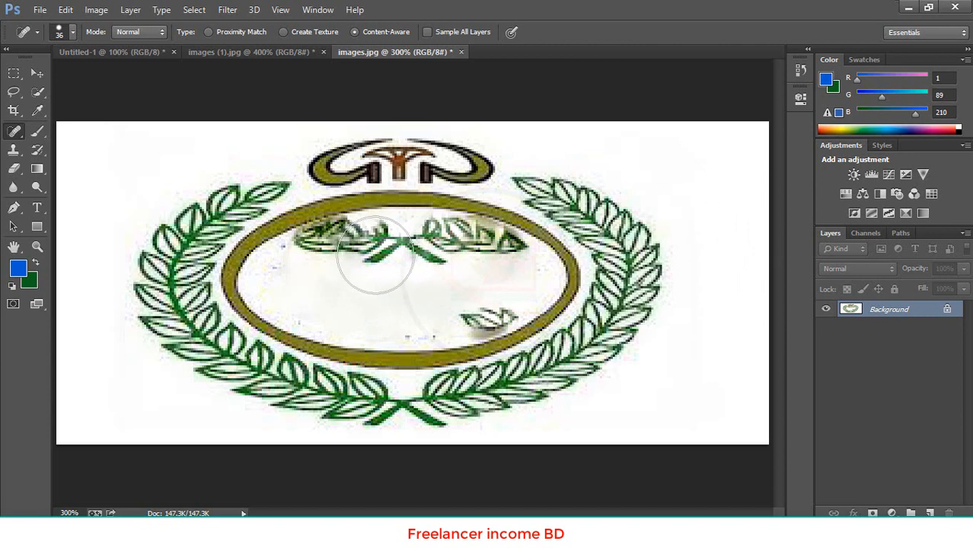
{"action": "left_click", "coordinate": [375, 255]}
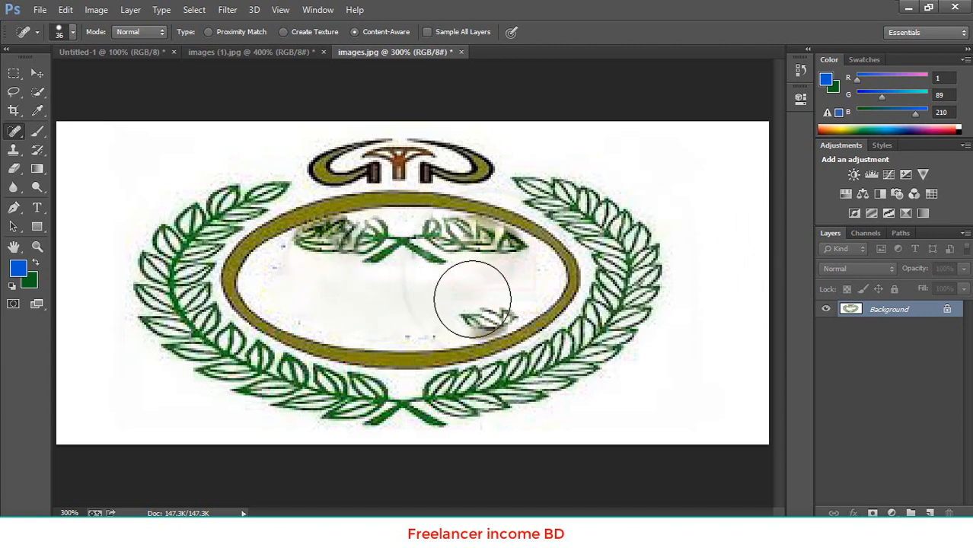
Spot-heal the isolated leaf remnant in the lower right part of the oval
{"action": "left_click", "coordinate": [405, 299]}
{"action": "left_click", "coordinate": [478, 306]}
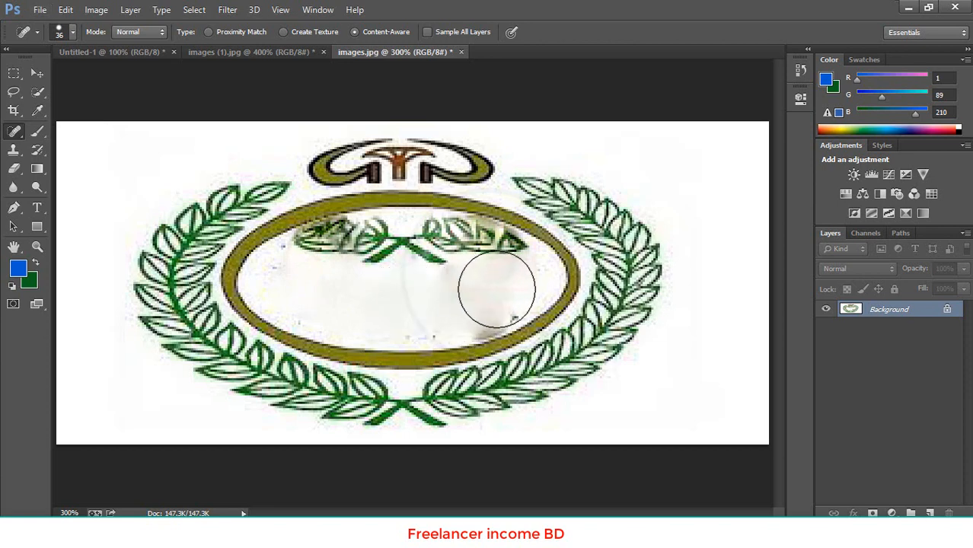
{"action": "left_click", "coordinate": [488, 297]}
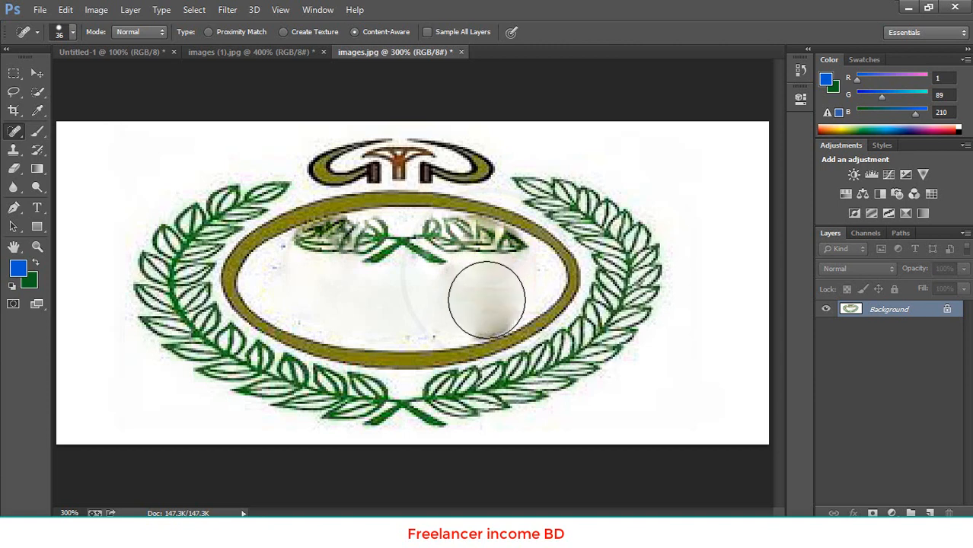
{"action": "left_click", "coordinate": [485, 301]}
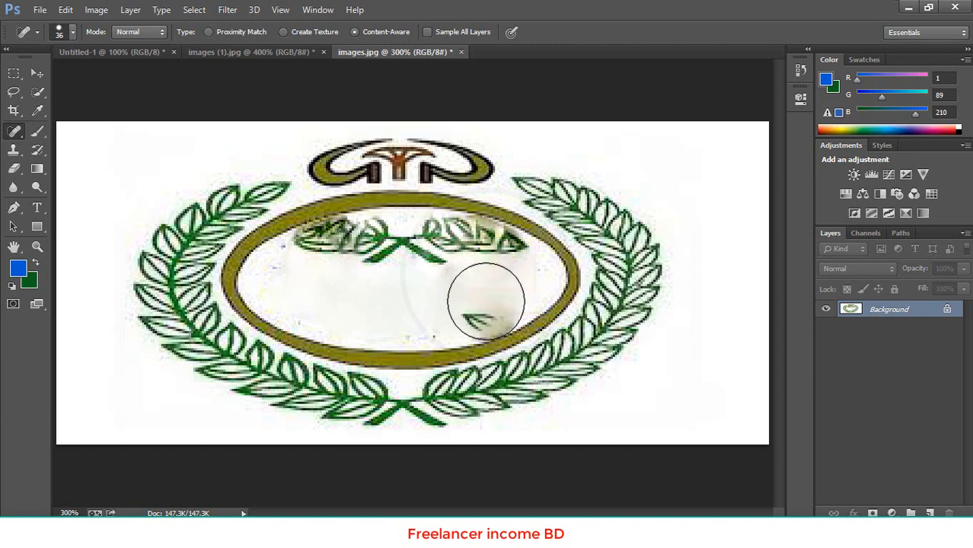
{"action": "left_click_drag", "start_coordinate": [486, 301], "coordinate": [417, 301]}
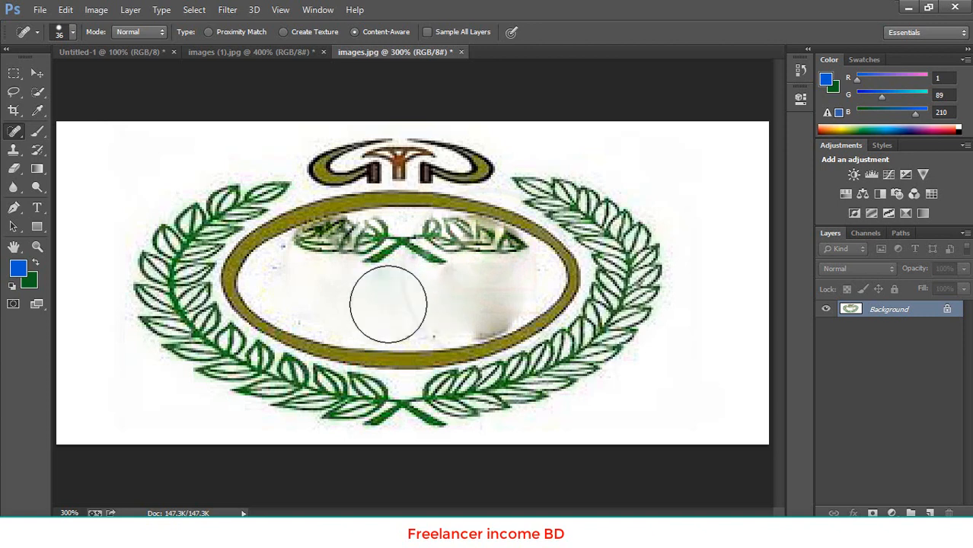
Spot-heal the upper right leaves and the crossed stems at the upper centre of the oval
{"action": "left_click", "coordinate": [486, 261]}
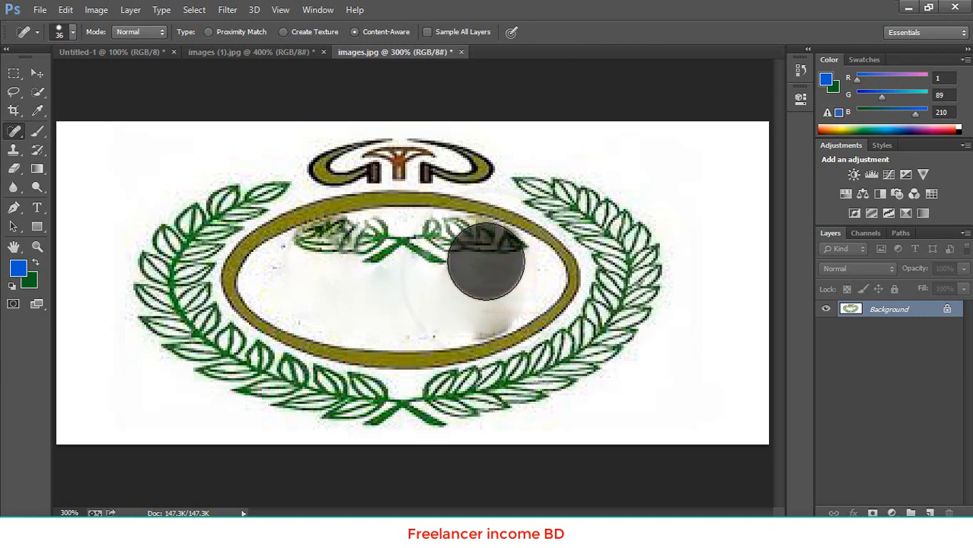
{"action": "left_click", "coordinate": [441, 259]}
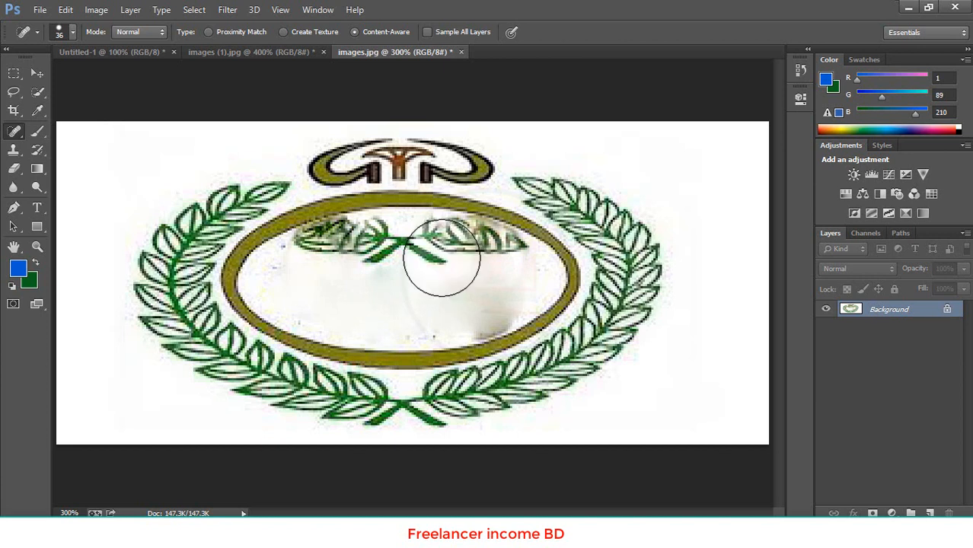
{"action": "left_click", "coordinate": [438, 257]}
{"action": "left_click", "coordinate": [379, 254]}
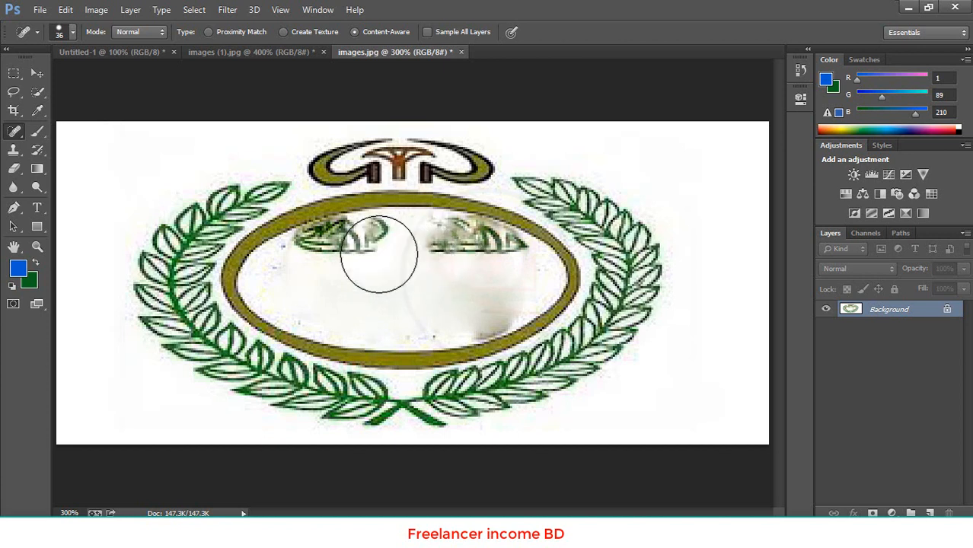
Spot-heal the right and lower parts of the leaf cluster in the oval's upper left
{"action": "left_click", "coordinate": [364, 256]}
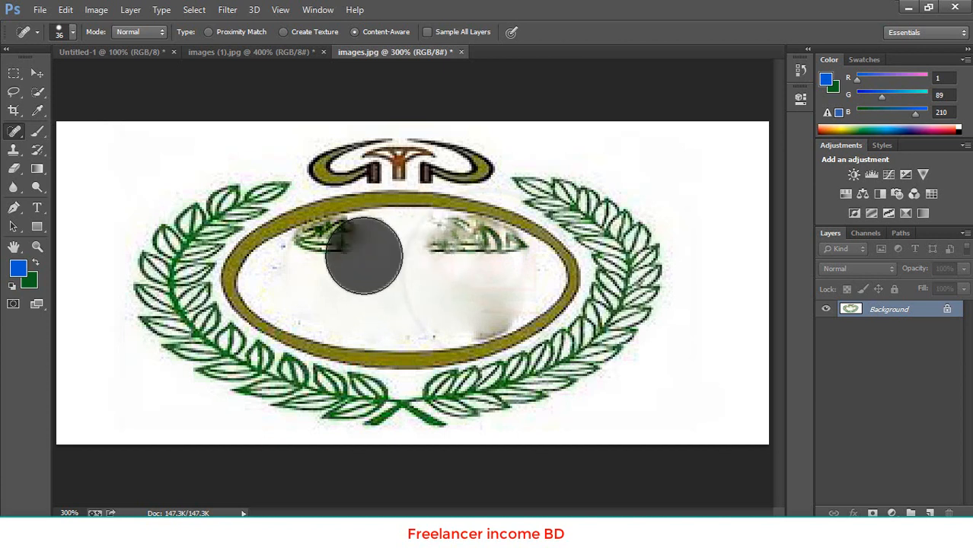
{"action": "left_click", "coordinate": [356, 255]}
{"action": "left_click", "coordinate": [345, 258]}
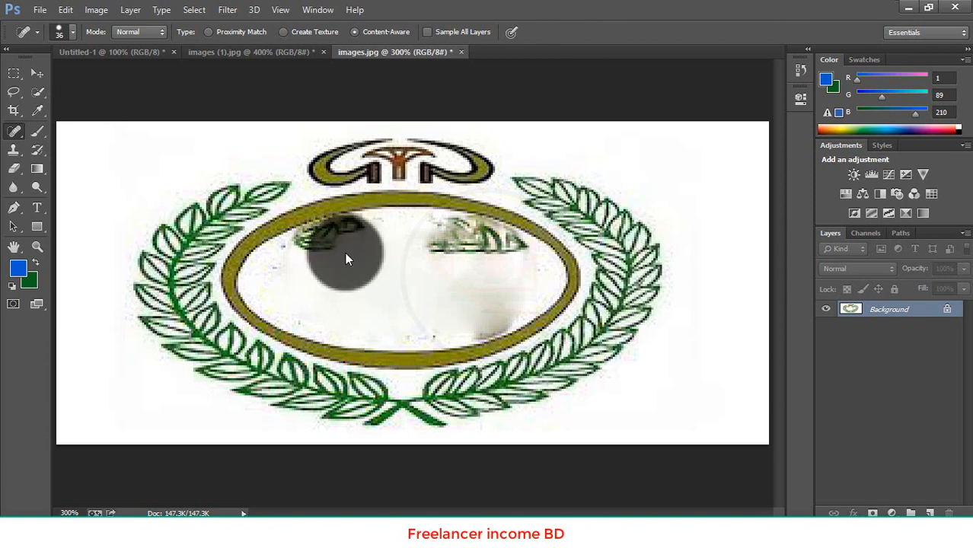
{"action": "left_click", "coordinate": [339, 251]}
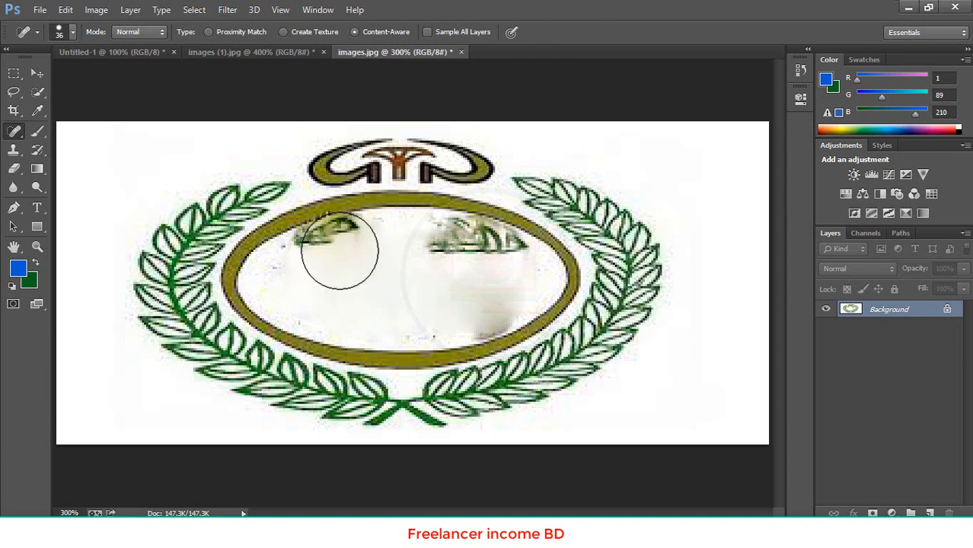
{"action": "left_click", "coordinate": [339, 250]}
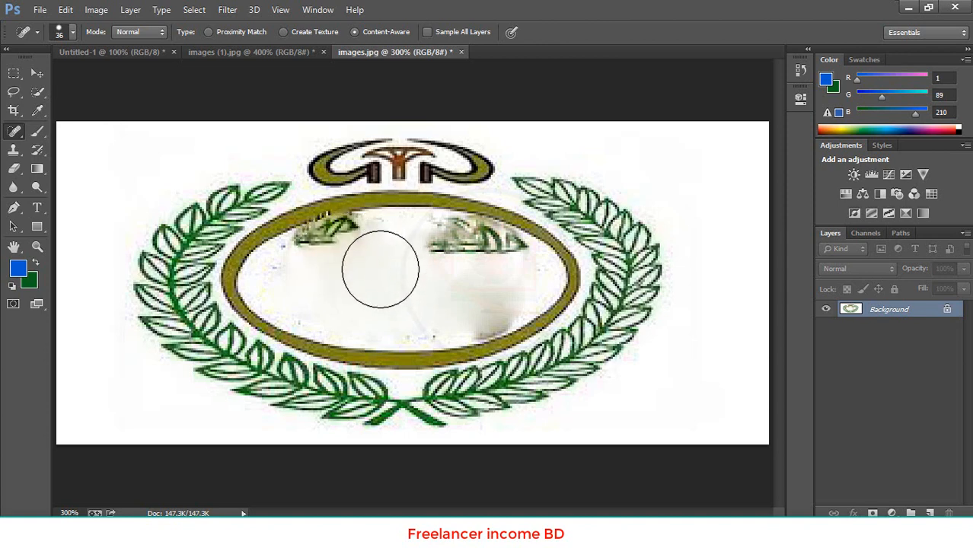
Spot-heal across the leaf cluster in the oval's upper right, starting from its inner end
{"action": "left_click", "coordinate": [384, 275]}
{"action": "left_click", "coordinate": [440, 245]}
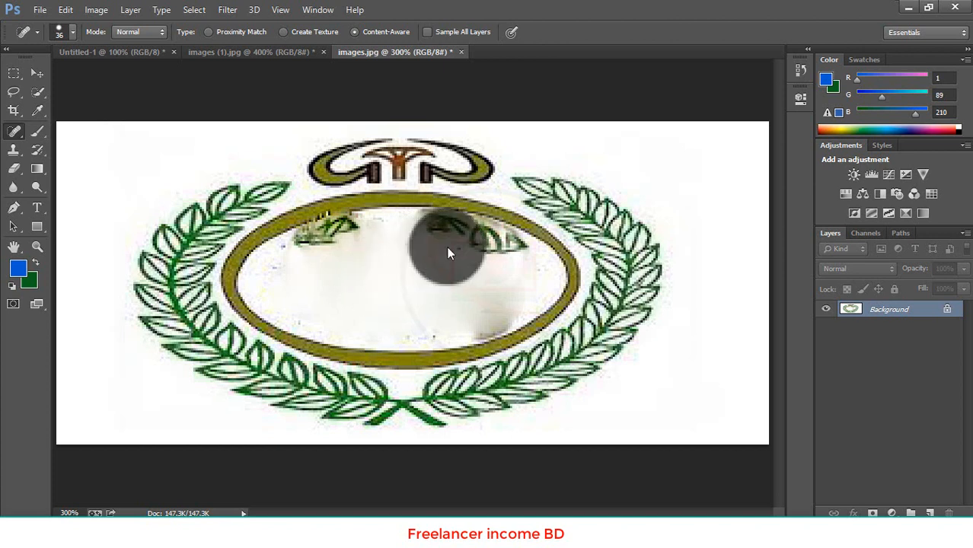
{"action": "left_click_drag", "start_coordinate": [447, 246], "coordinate": [467, 253]}
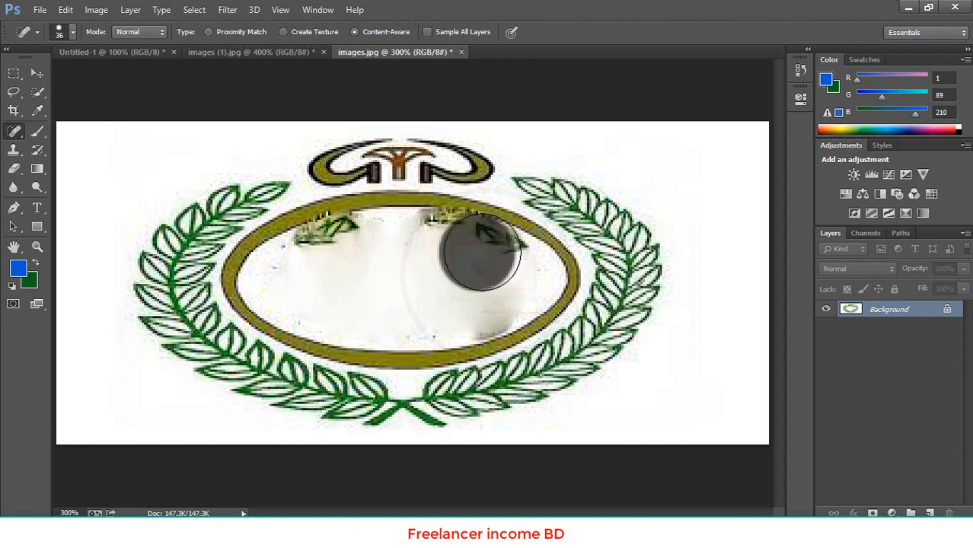
{"action": "left_click_drag", "start_coordinate": [494, 253], "coordinate": [495, 256]}
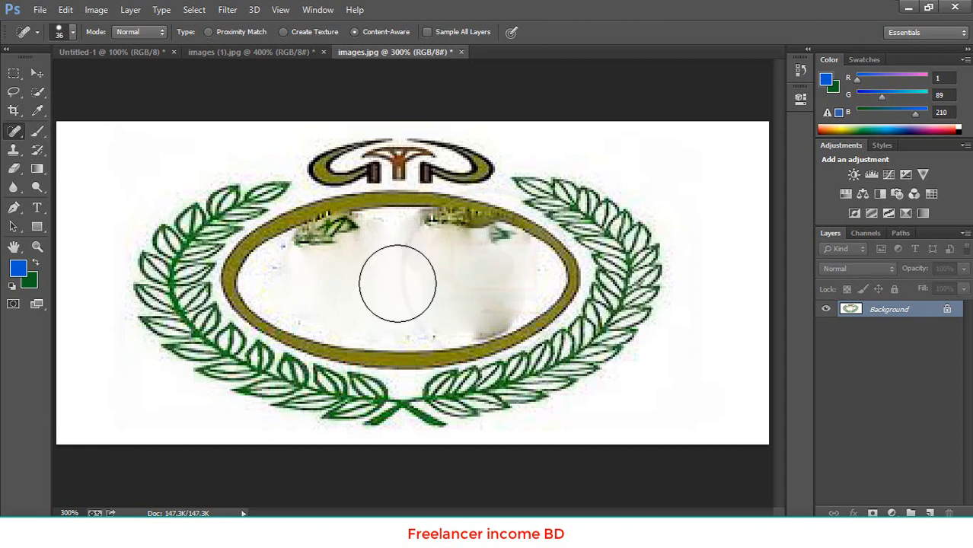
{"action": "left_click_drag", "start_coordinate": [451, 243], "coordinate": [475, 244]}
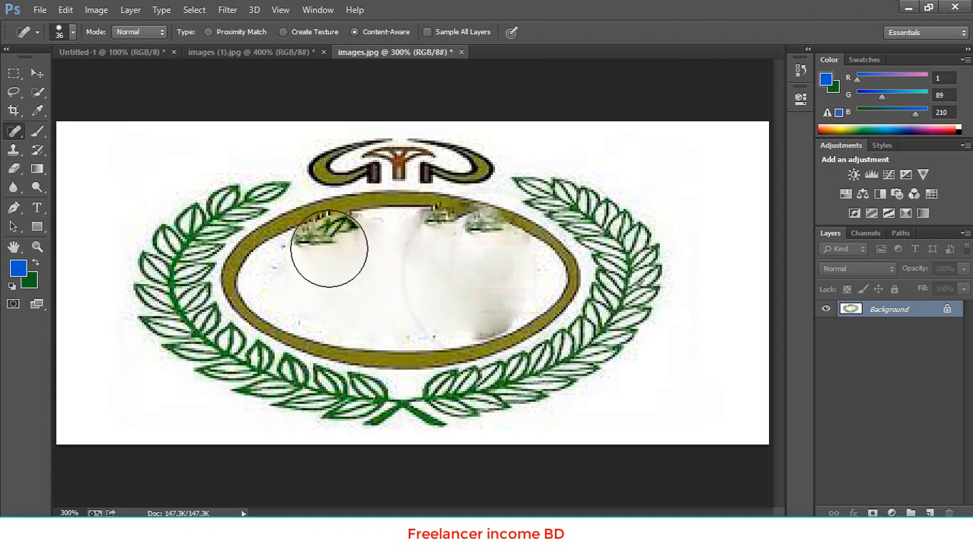
Spot-heal the remaining upper left leaf remnants near the oval's rim repeatedly, sampling the cleared centre between passes
{"action": "left_click_drag", "start_coordinate": [347, 255], "coordinate": [341, 254]}
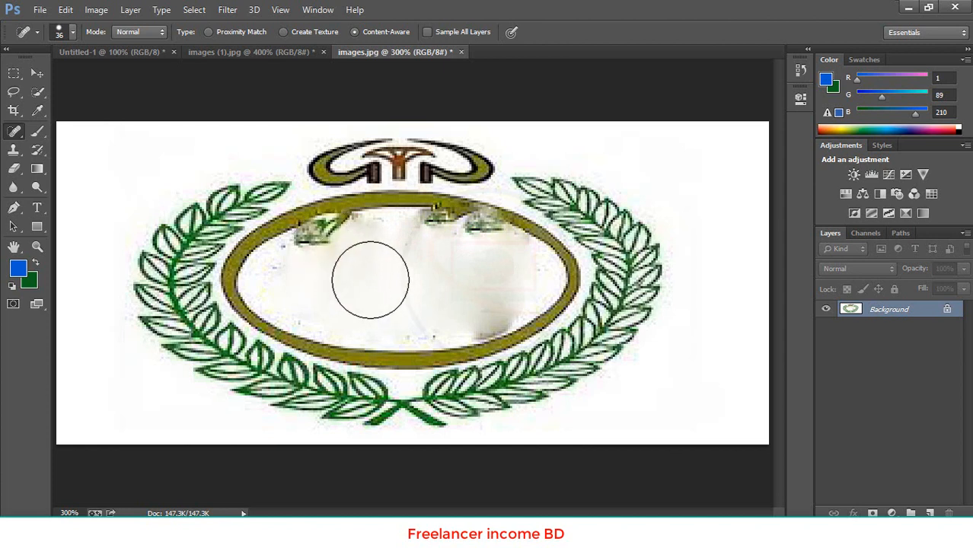
{"action": "left_click", "coordinate": [369, 283]}
{"action": "left_click", "coordinate": [332, 257]}
{"action": "left_click", "coordinate": [333, 256]}
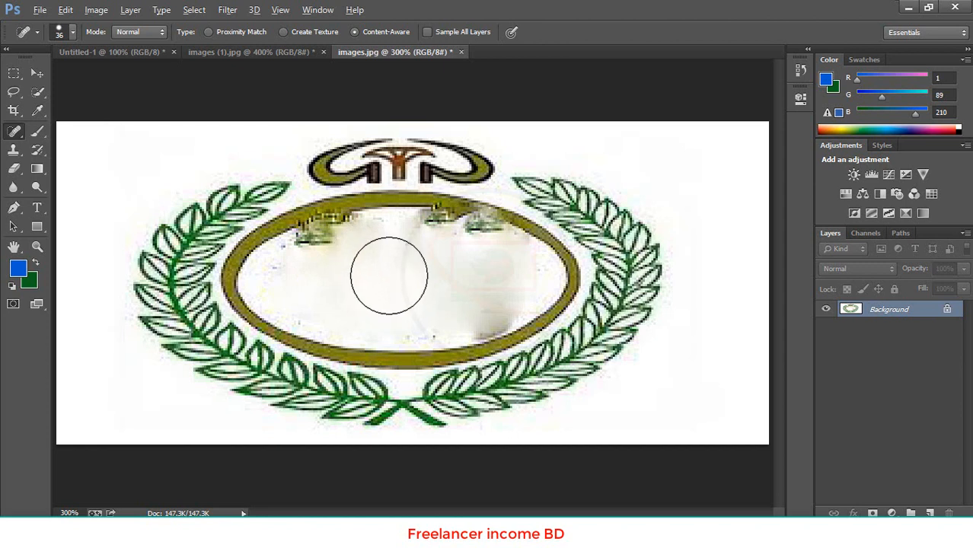
{"action": "left_click", "coordinate": [388, 276]}
{"action": "left_click_drag", "start_coordinate": [326, 252], "coordinate": [327, 252]}
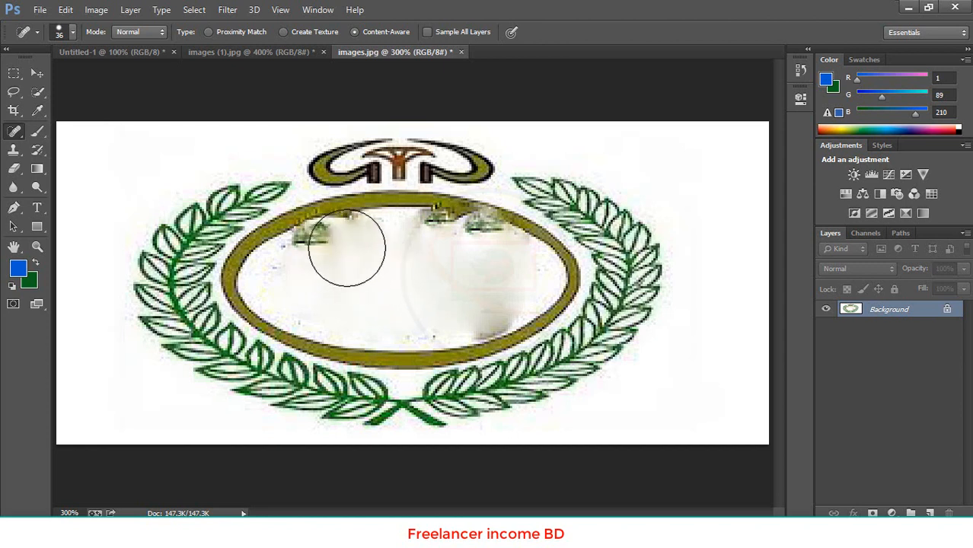
{"action": "left_click", "coordinate": [347, 247]}
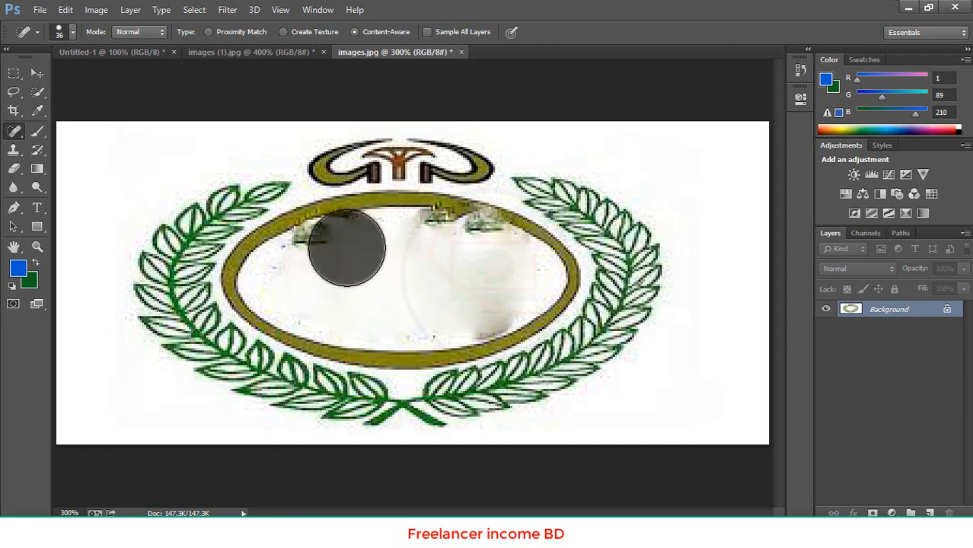
{"action": "left_click", "coordinate": [365, 283]}
{"action": "left_click_drag", "start_coordinate": [342, 250], "coordinate": [342, 250]}
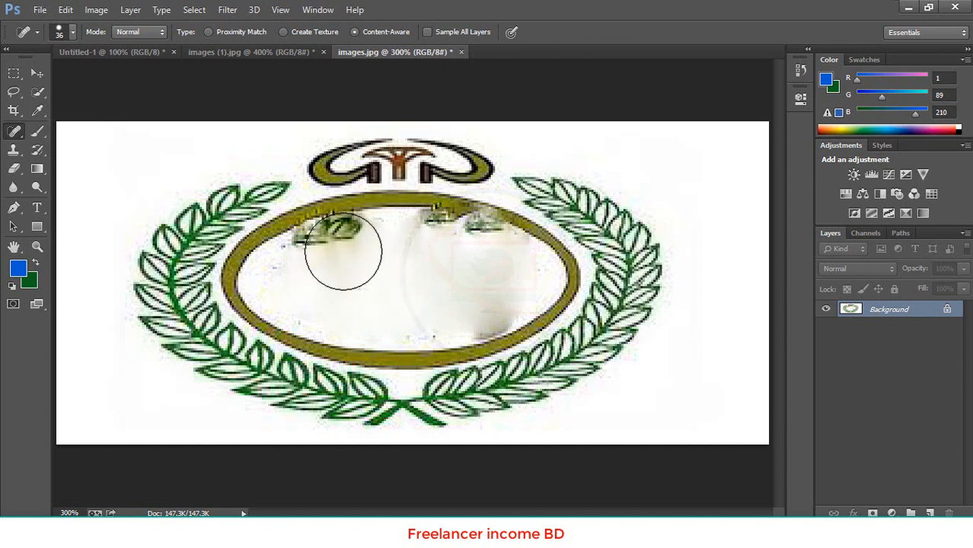
Spot-heal the leaf remnants in the oval's upper right, then the area just below the upper left remnants
{"action": "left_click", "coordinate": [705, 210]}
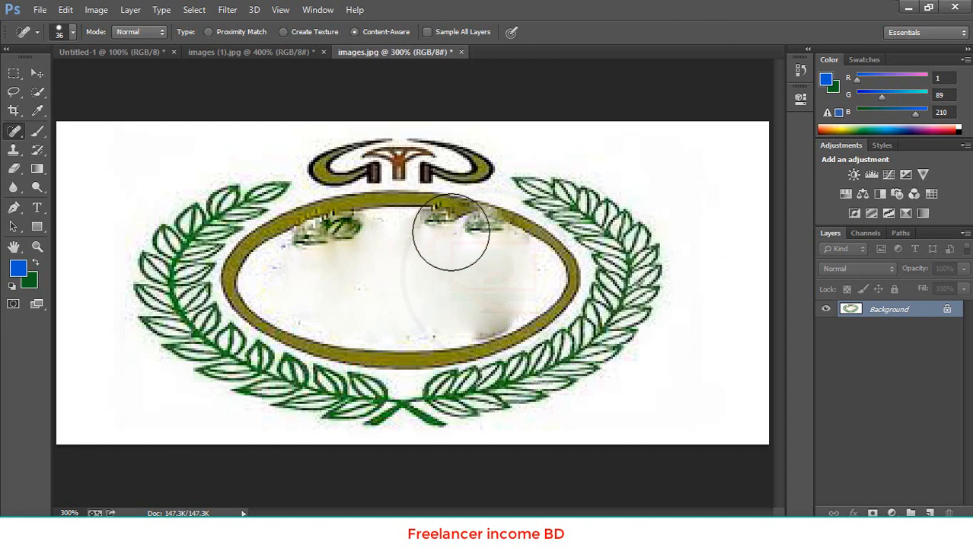
{"action": "left_click", "coordinate": [446, 249]}
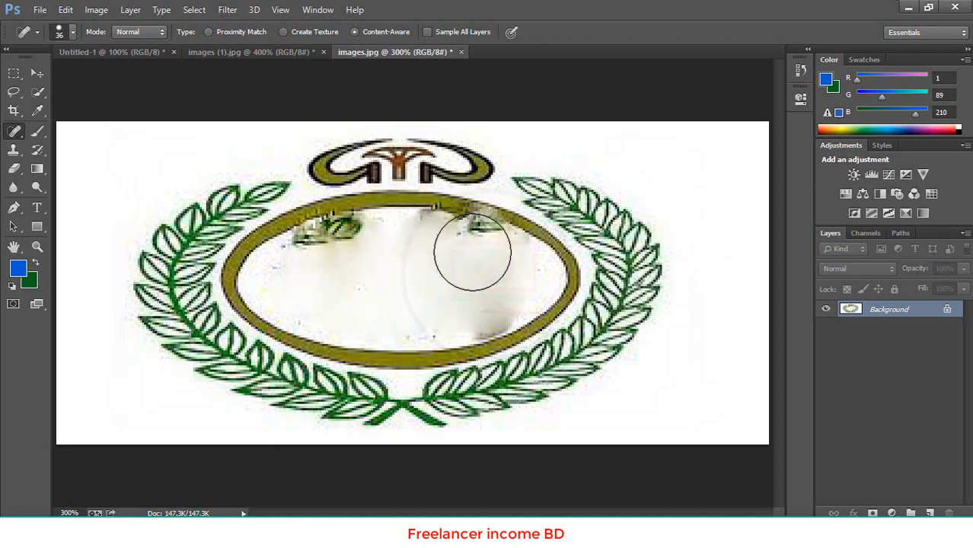
{"action": "left_click", "coordinate": [472, 253]}
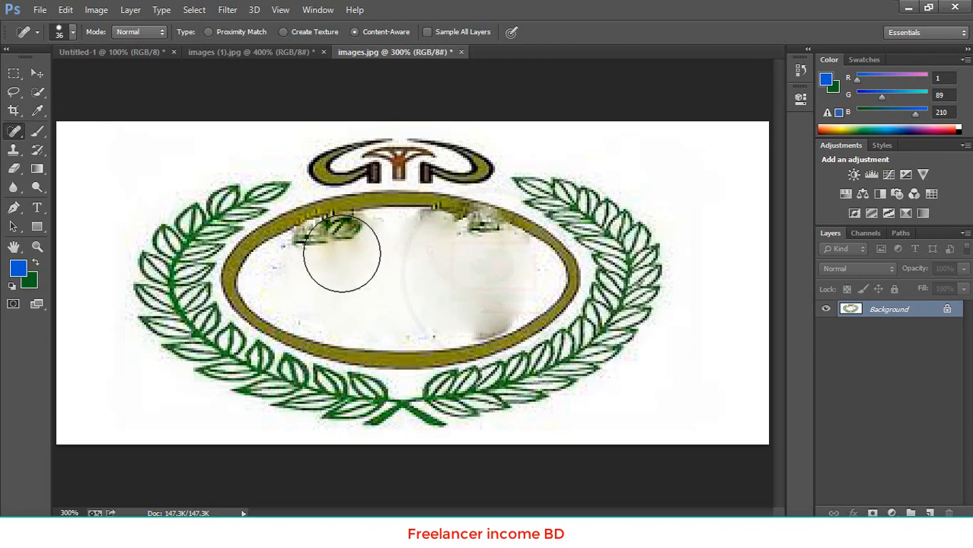
{"action": "left_click", "coordinate": [369, 286]}
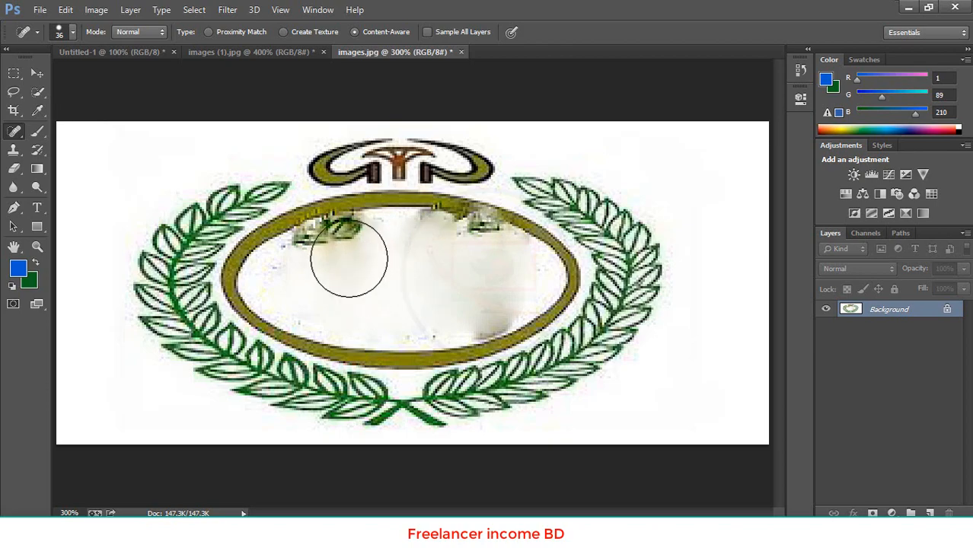
Reduce the healing brush to size 6 and spot-heal beneath the leaf cluster in the oval's upper left
{"action": "key", "text": "ctrl+plus"}
{"action": "key", "text": "ctrl+plus"}
{"action": "key", "text": "ctrl+plus"}
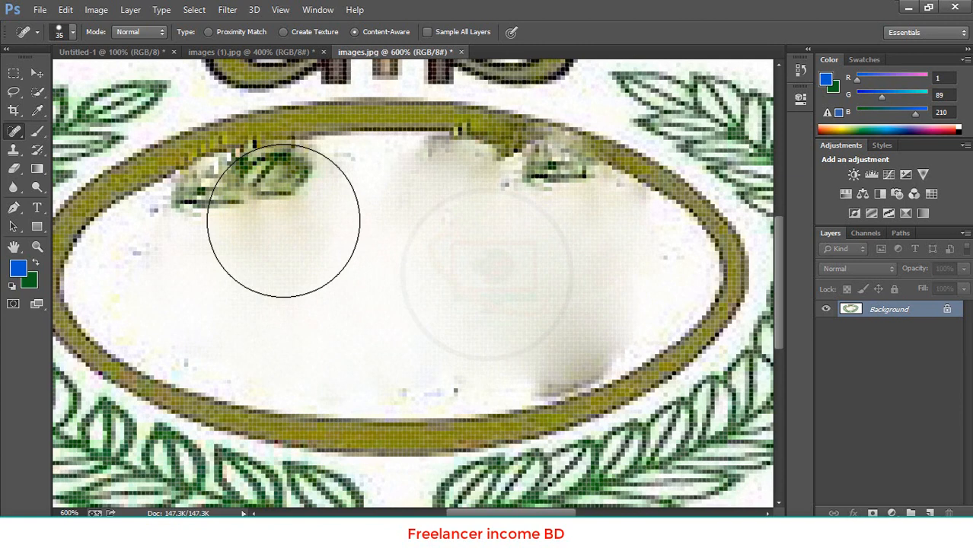
{"action": "key", "text": "bracketleft"}
{"action": "key", "text": "bracketleft"}
{"action": "key", "text": "bracketleft"}
{"action": "key", "text": "bracketleft"}
{"action": "key", "text": "bracketleft"}
{"action": "key", "text": "bracketleft"}
{"action": "key", "text": "bracketleft"}
{"action": "key", "text": "bracketleft"}
{"action": "key", "text": "bracketleft"}
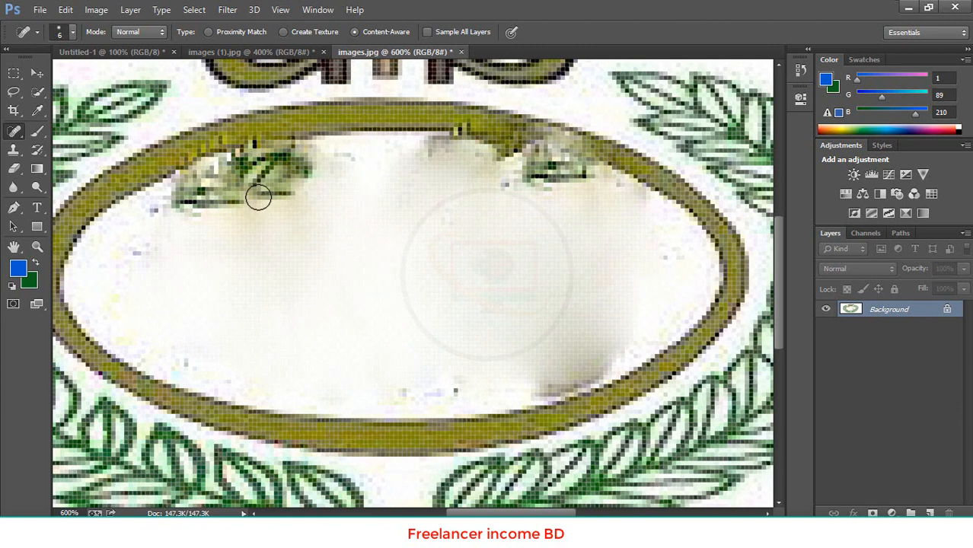
{"action": "left_click", "coordinate": [322, 277]}
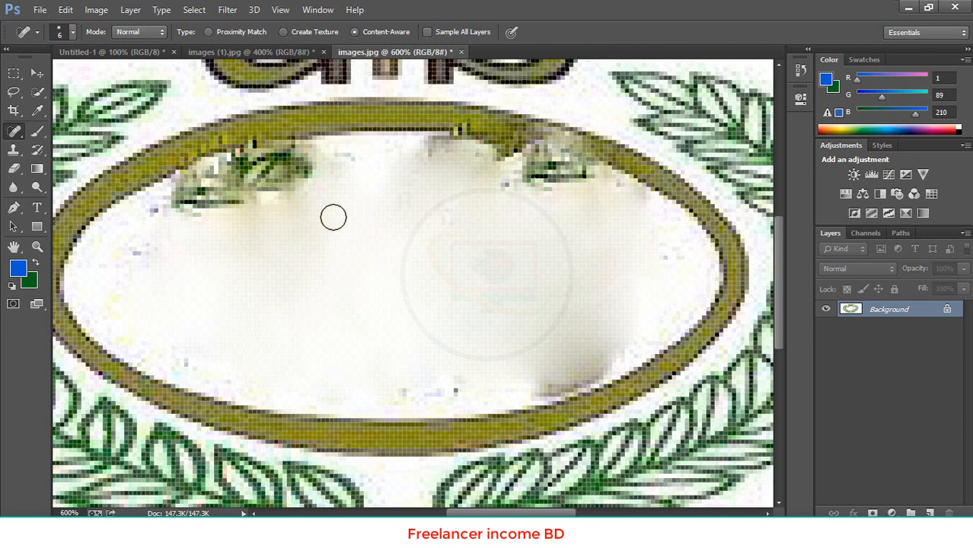
Enlarge the healing brush to size 20 and spot-heal the whole leaf cluster in the oval's upper left
{"action": "key", "text": "bracketright"}
{"action": "key", "text": "bracketright"}
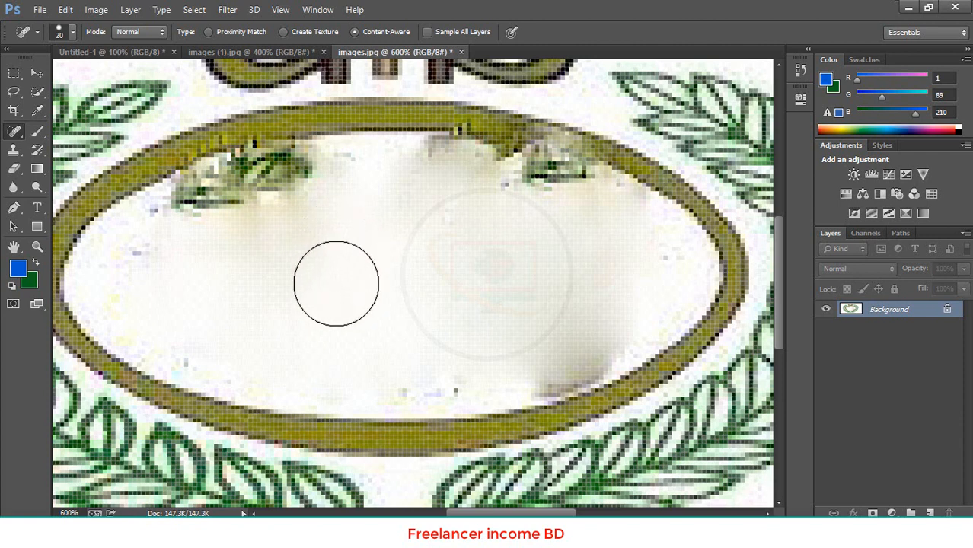
{"action": "left_click", "coordinate": [337, 278]}
{"action": "left_click", "coordinate": [287, 206]}
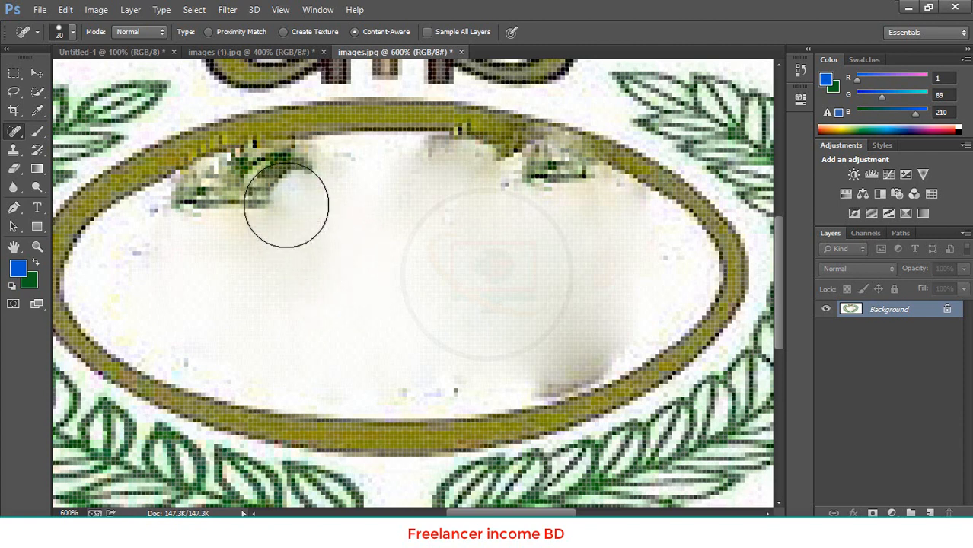
{"action": "left_click", "coordinate": [259, 205]}
{"action": "left_click", "coordinate": [223, 210]}
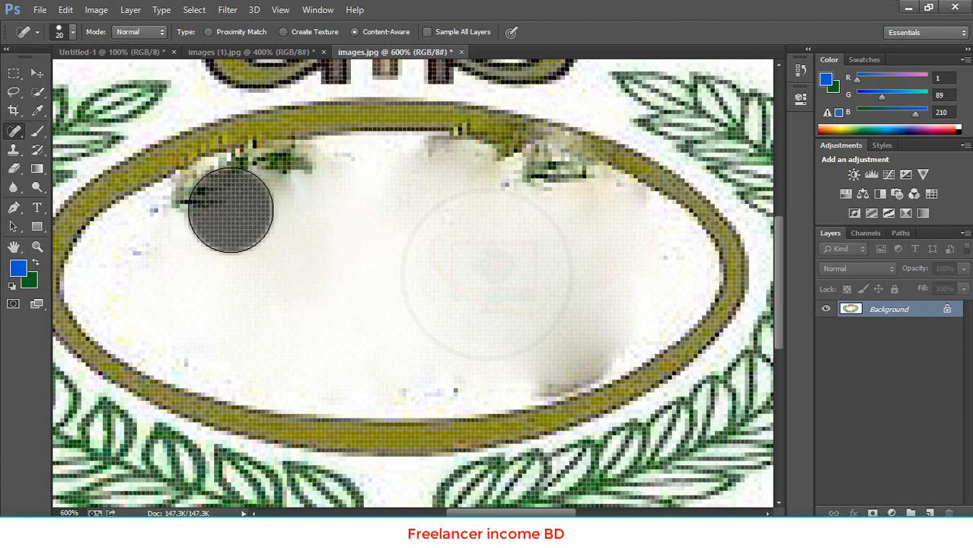
{"action": "left_click", "coordinate": [259, 197]}
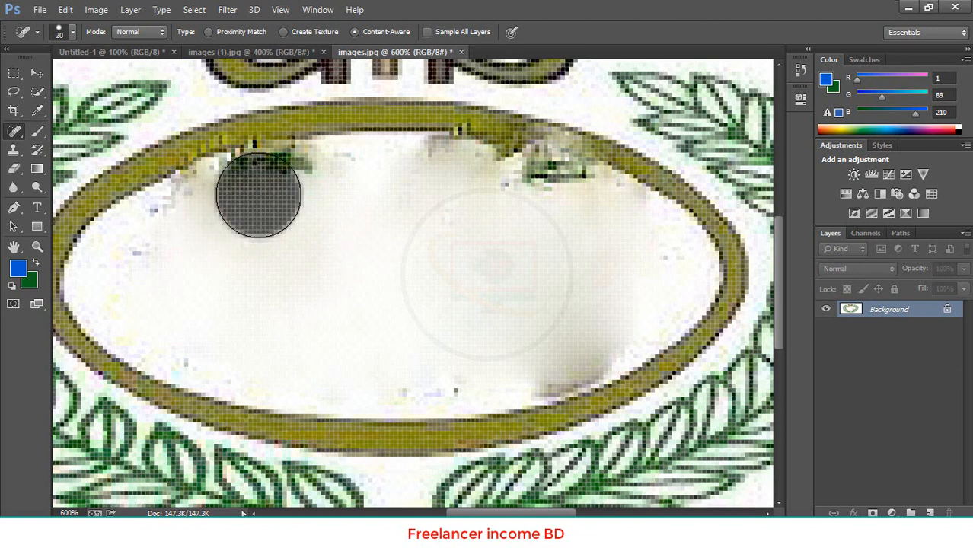
{"action": "left_click", "coordinate": [287, 188]}
{"action": "left_click", "coordinate": [308, 186]}
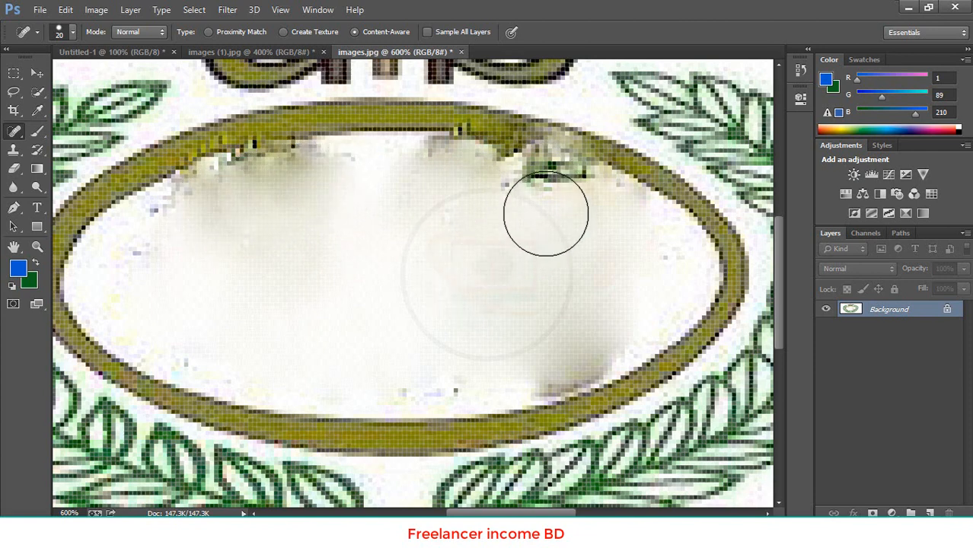
Spot-heal the green leaf remnants in the oval's upper right and the area beside them toward the upper centre
{"action": "left_click", "coordinate": [543, 198]}
{"action": "left_click", "coordinate": [565, 197]}
{"action": "left_click", "coordinate": [535, 196]}
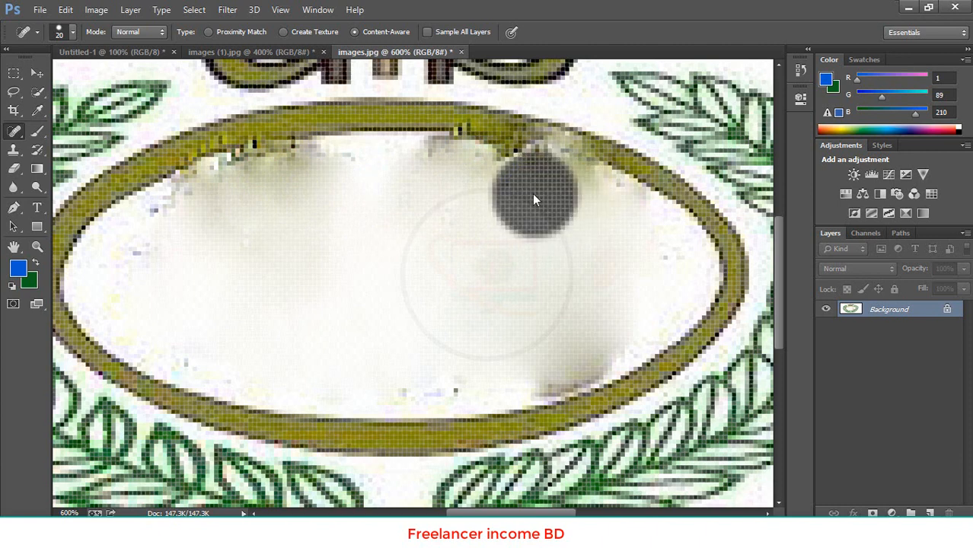
{"action": "left_click", "coordinate": [509, 192]}
{"action": "left_click", "coordinate": [476, 186]}
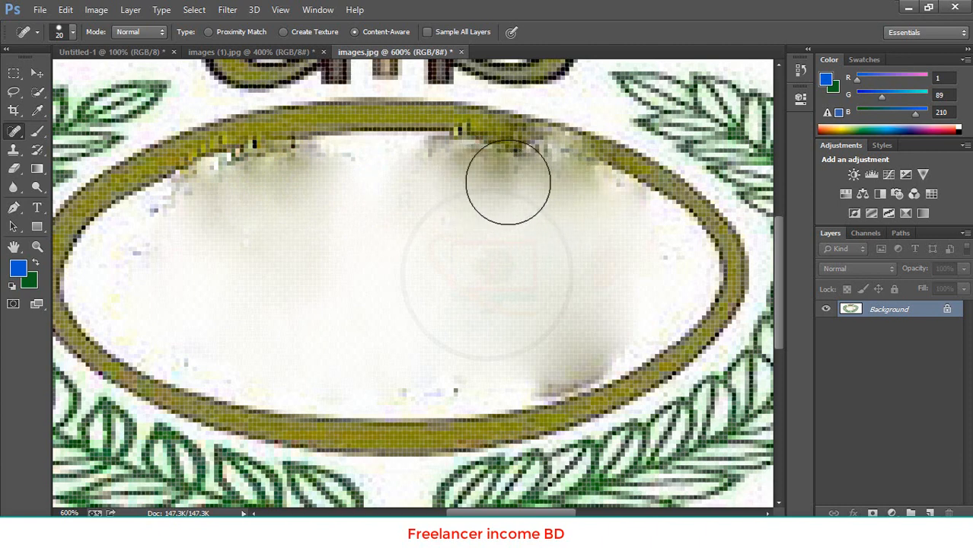
{"action": "left_click", "coordinate": [539, 183]}
Spot-heal the dark specks along the oval's upper left inner rim, working from the upper centre outward
{"action": "left_click", "coordinate": [304, 179]}
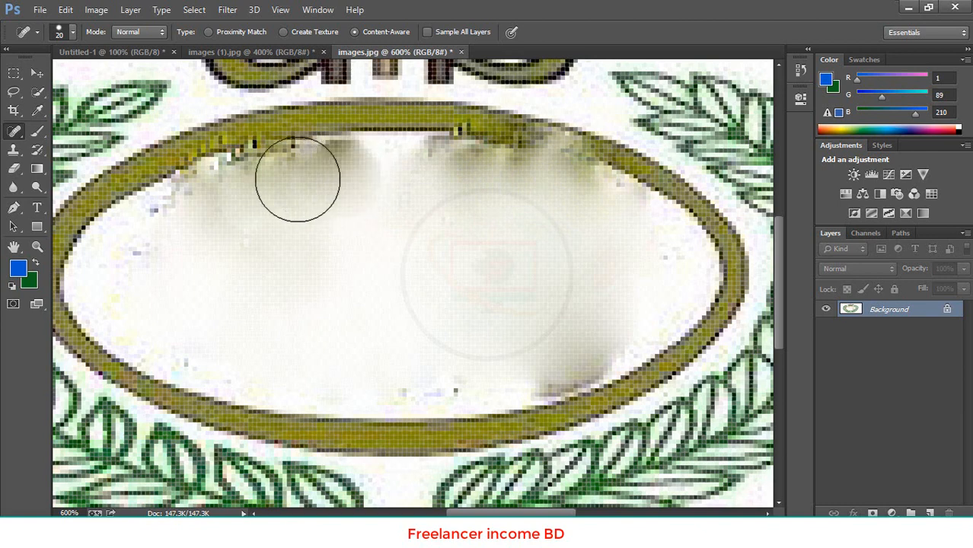
{"action": "left_click", "coordinate": [269, 180]}
{"action": "left_click", "coordinate": [232, 193]}
{"action": "left_click", "coordinate": [211, 207]}
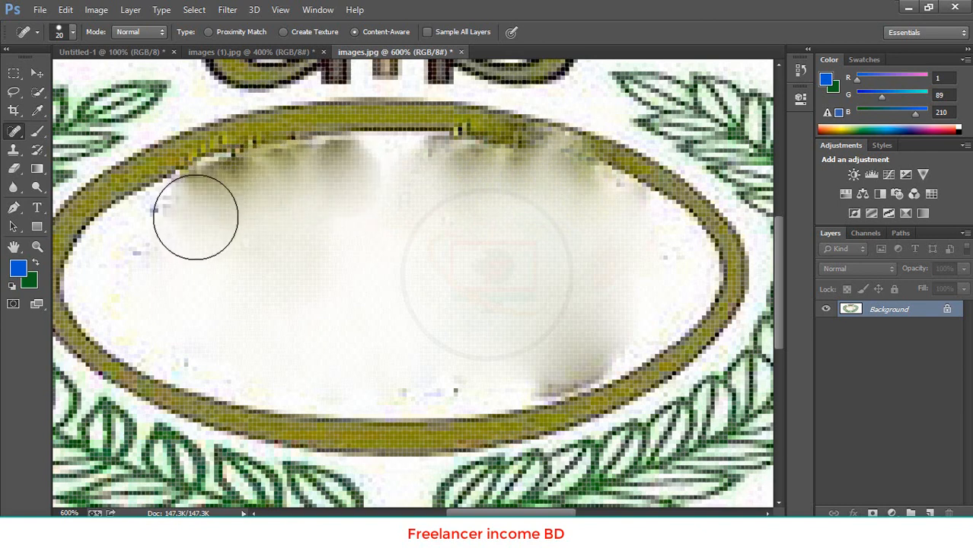
{"action": "left_click", "coordinate": [179, 227]}
{"action": "left_click", "coordinate": [165, 234]}
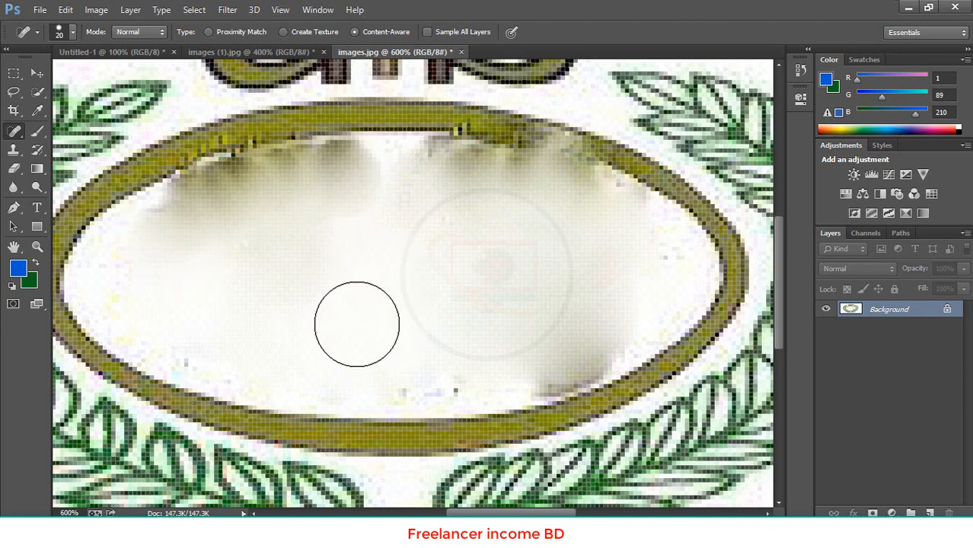
Spot-heal the grey smudges from the oval's upper centre toward its upper left, plus spots in the middle
{"action": "left_click", "coordinate": [338, 320]}
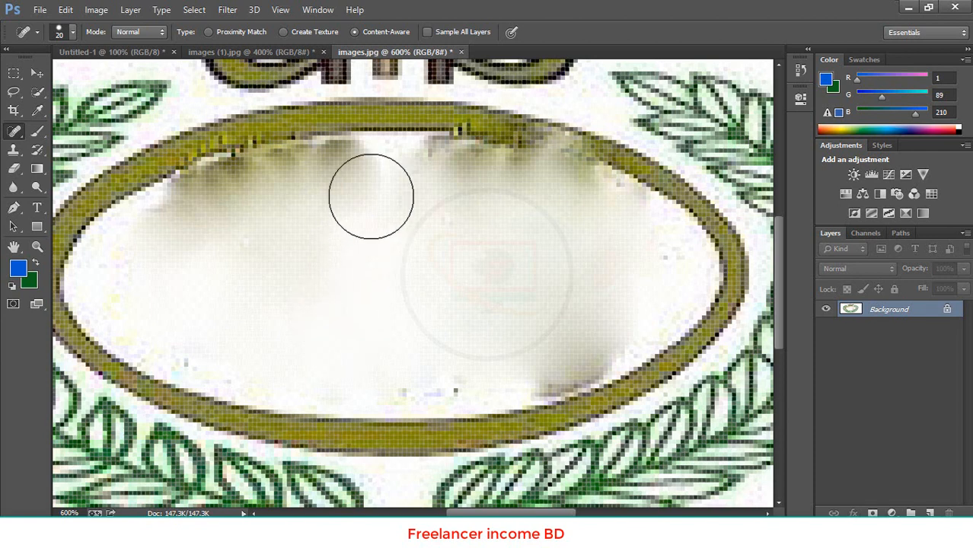
{"action": "left_click", "coordinate": [374, 187]}
{"action": "left_click", "coordinate": [359, 185]}
{"action": "left_click", "coordinate": [348, 181]}
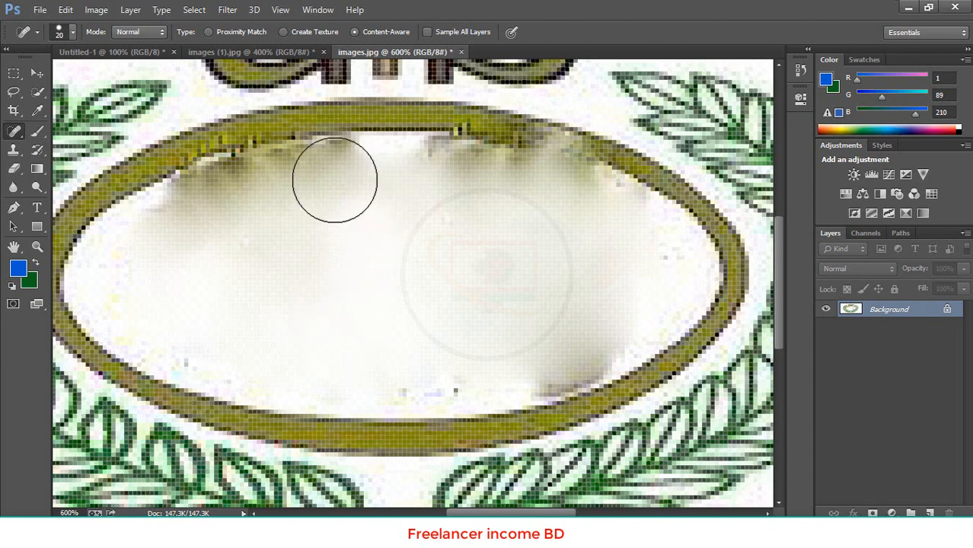
{"action": "left_click", "coordinate": [312, 184]}
{"action": "left_click", "coordinate": [218, 212]}
{"action": "left_click", "coordinate": [439, 281]}
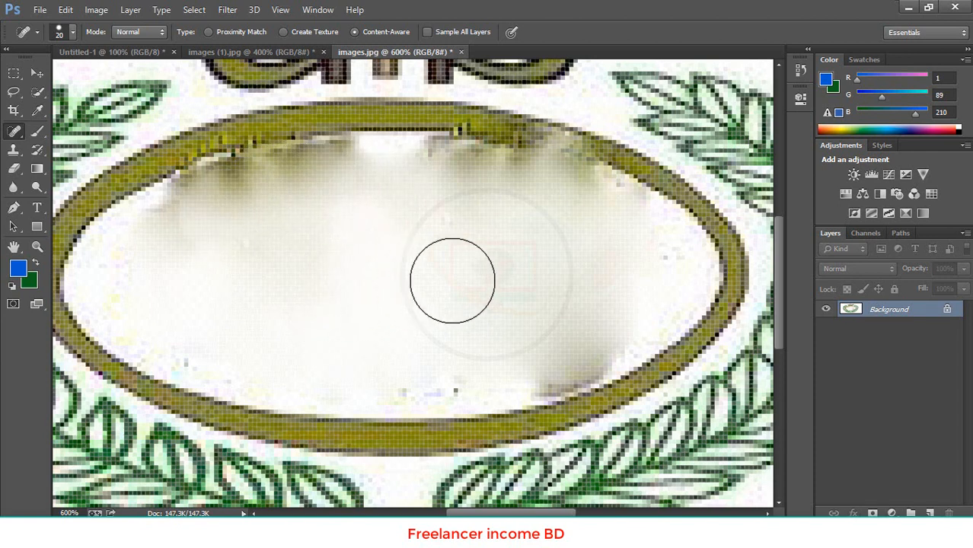
{"action": "key", "text": "ctrl+minus"}
{"action": "key", "text": "ctrl+minus"}
{"action": "key", "text": "ctrl+minus"}
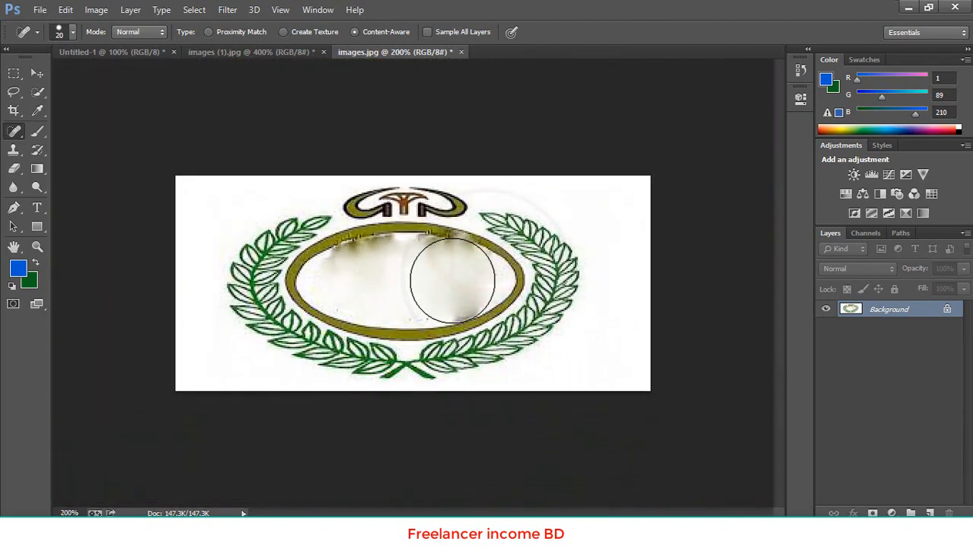